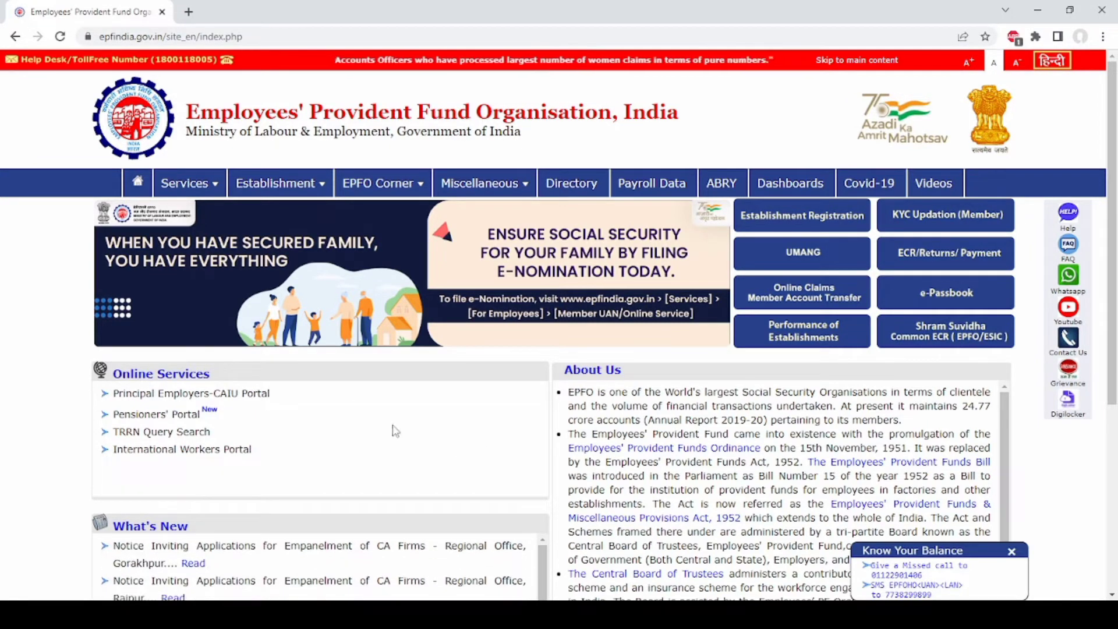
- Show the Services dropdown in the EPFO website's top navigation bar
mouse_move(192, 185)
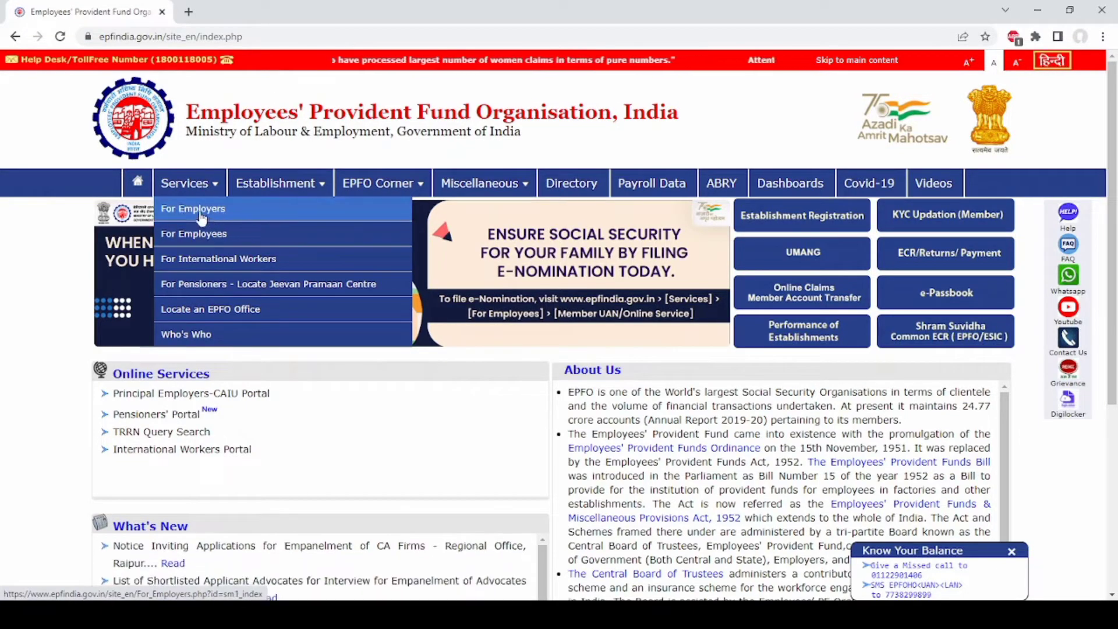
- Go to For Employers and follow the 'Online ECR / Challan Submission / OTCP' link to the Establishment Sign In page
left_click(222, 210)
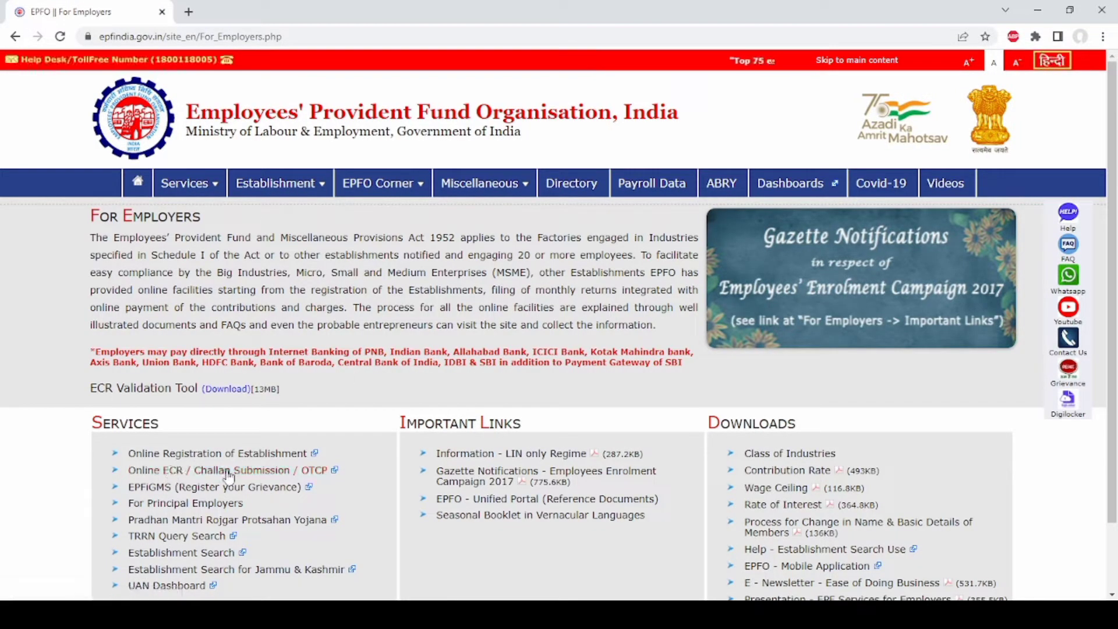
left_click(264, 471)
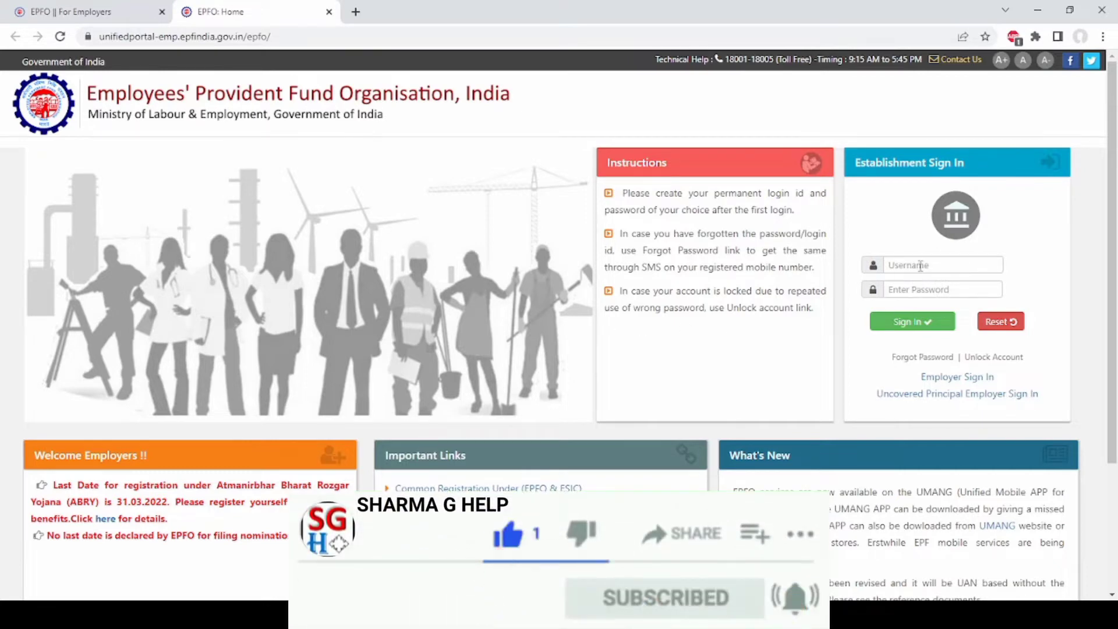
- Sign in to the employer account with the establishment's username and password
left_click(977, 265)
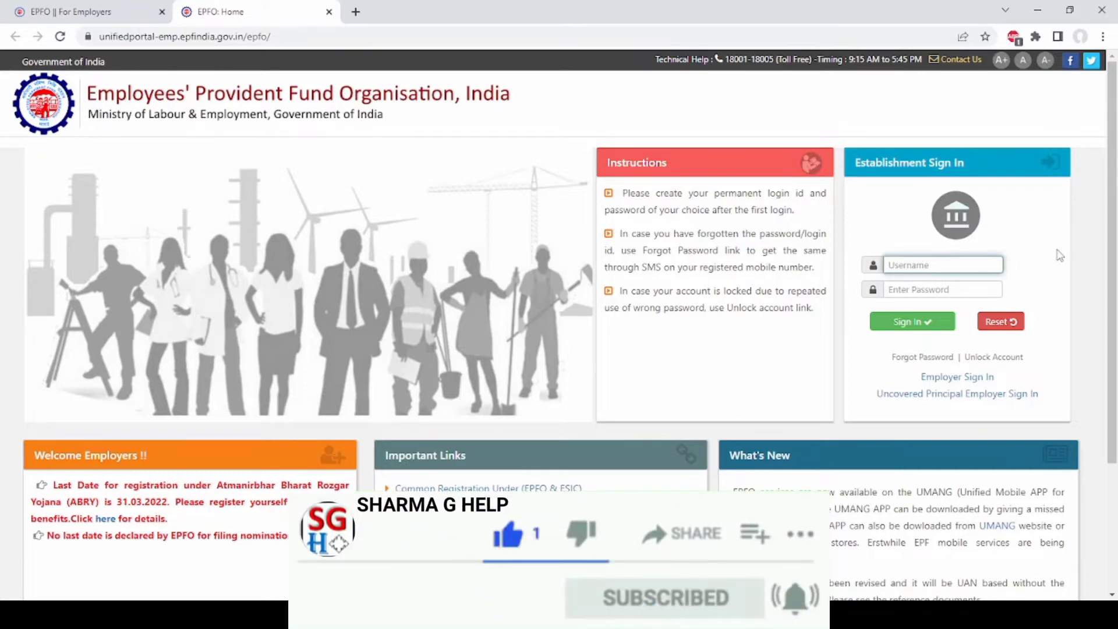
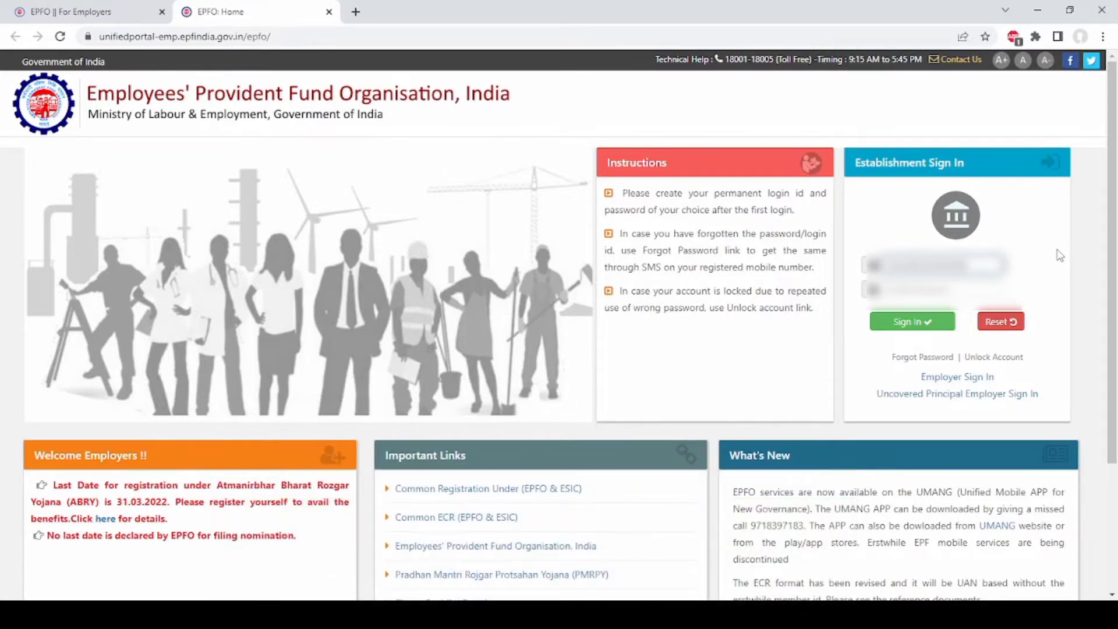
key("Tab")
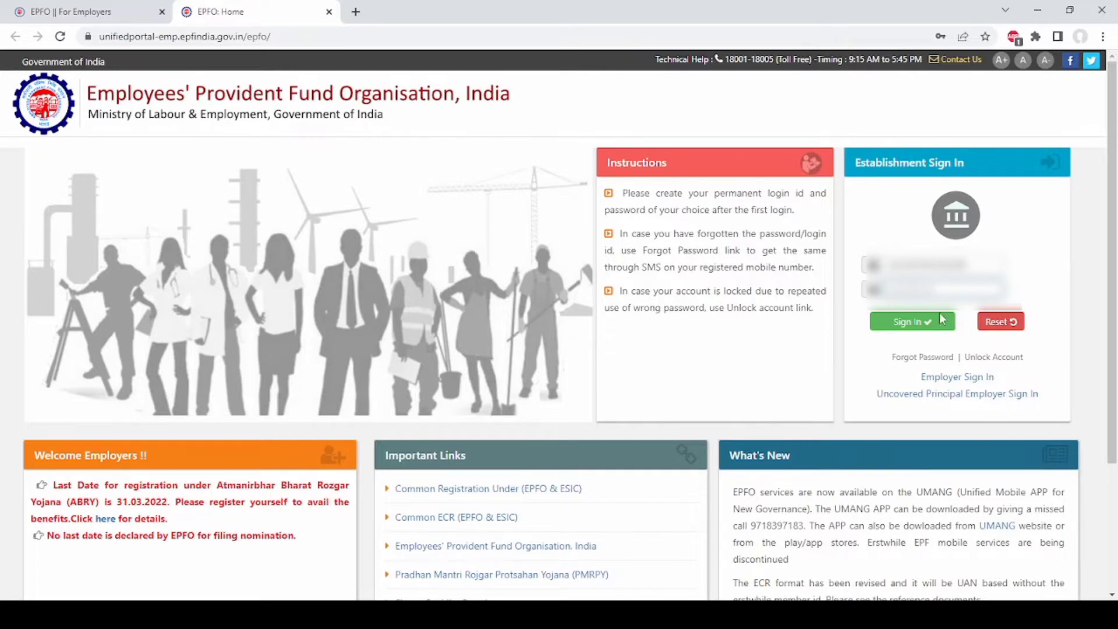
left_click(908, 326)
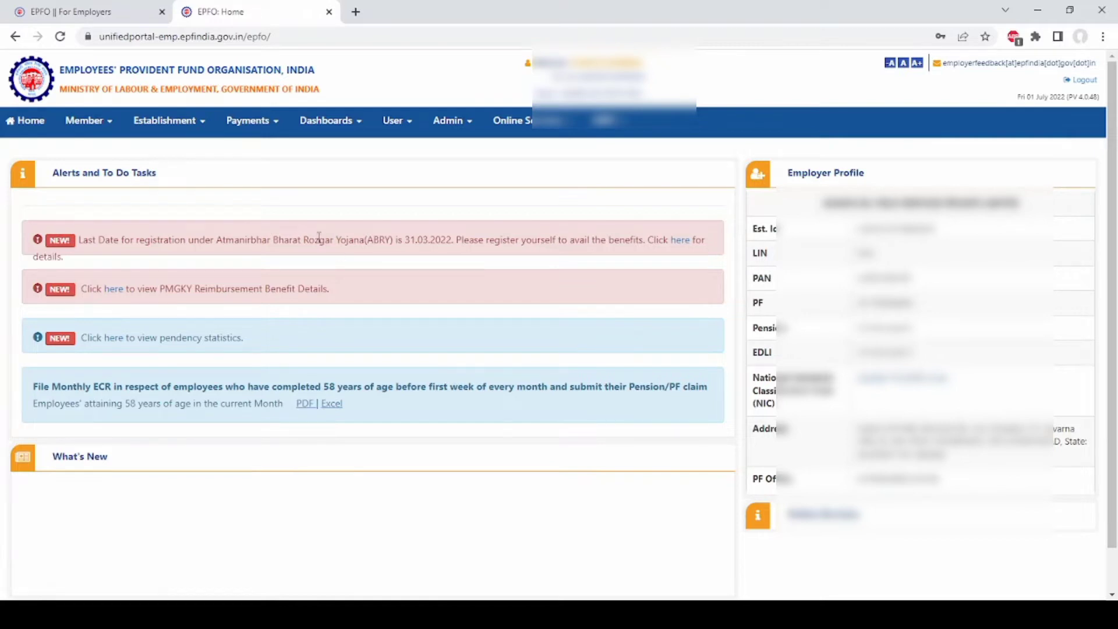
- Open the Member menu from the employer dashboard's top navigation bar
left_click(111, 126)
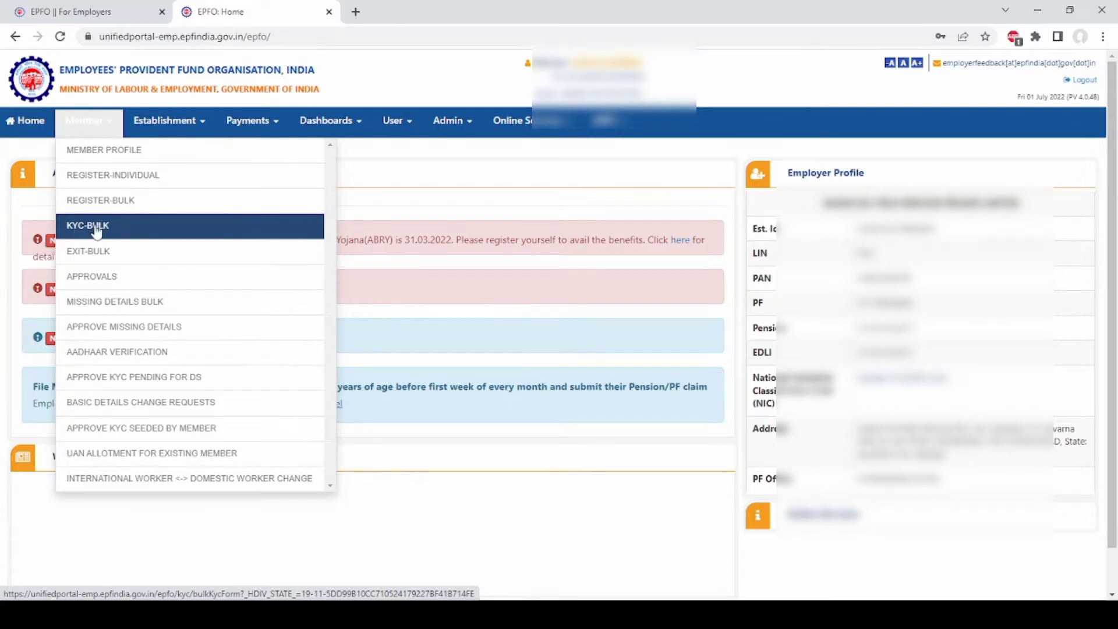
- Open Member > KYC-BULK and look over the Upload KYC File page's notes
left_click(97, 234)
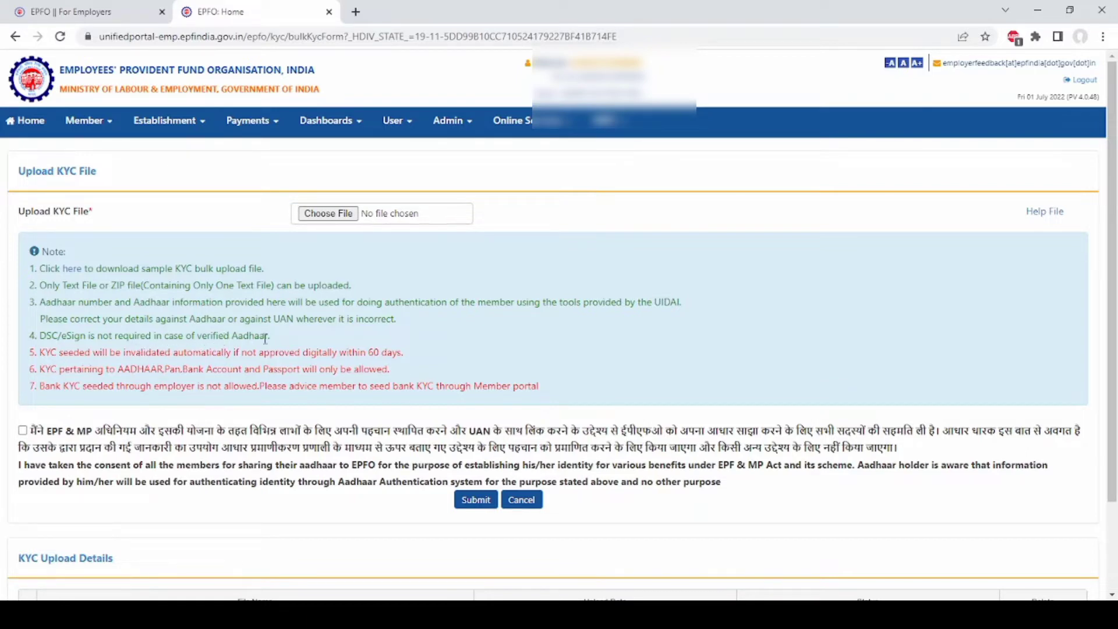
scroll(265, 339, "down", 2)
scroll(265, 338, "up", 2)
- Download kycbulk.txt from the note 1 'here' link and open it in Notepad
left_click(73, 270)
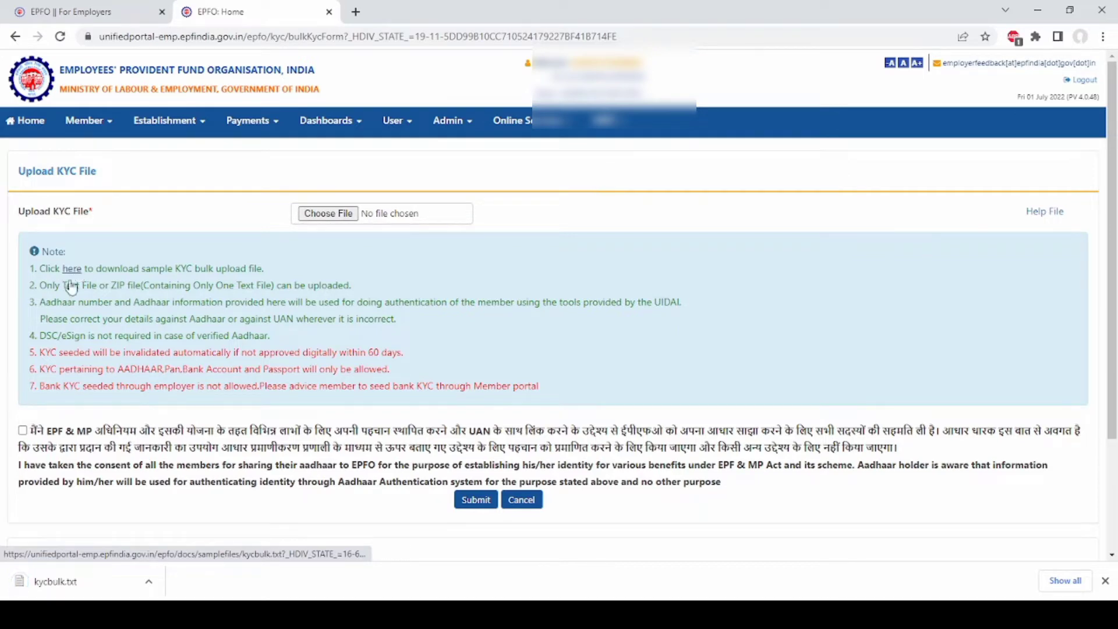
left_click(149, 580)
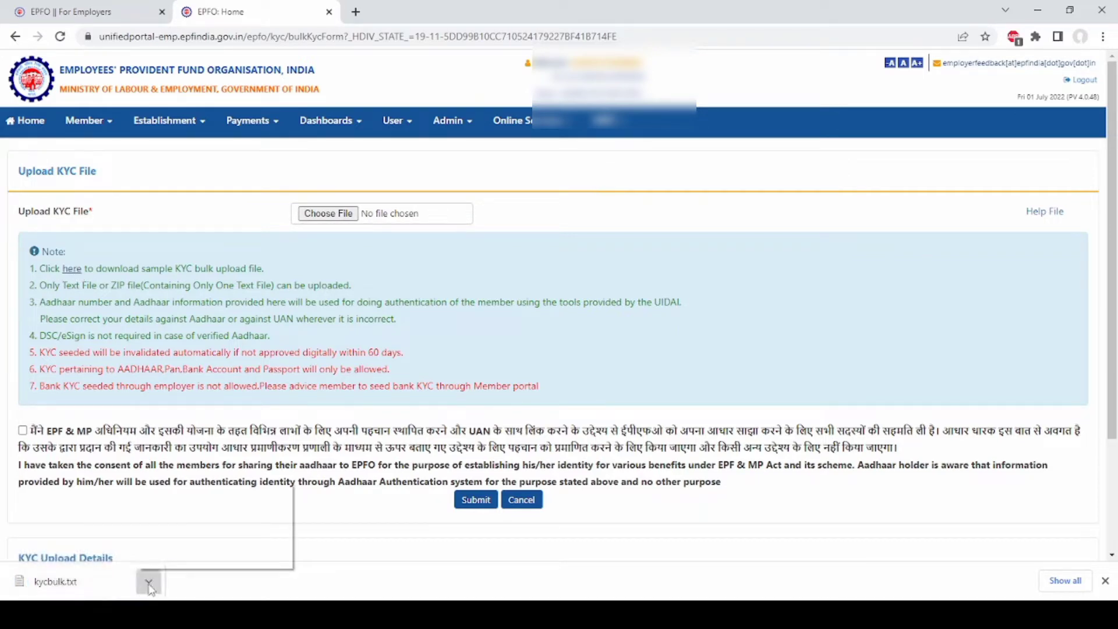
left_click(182, 495)
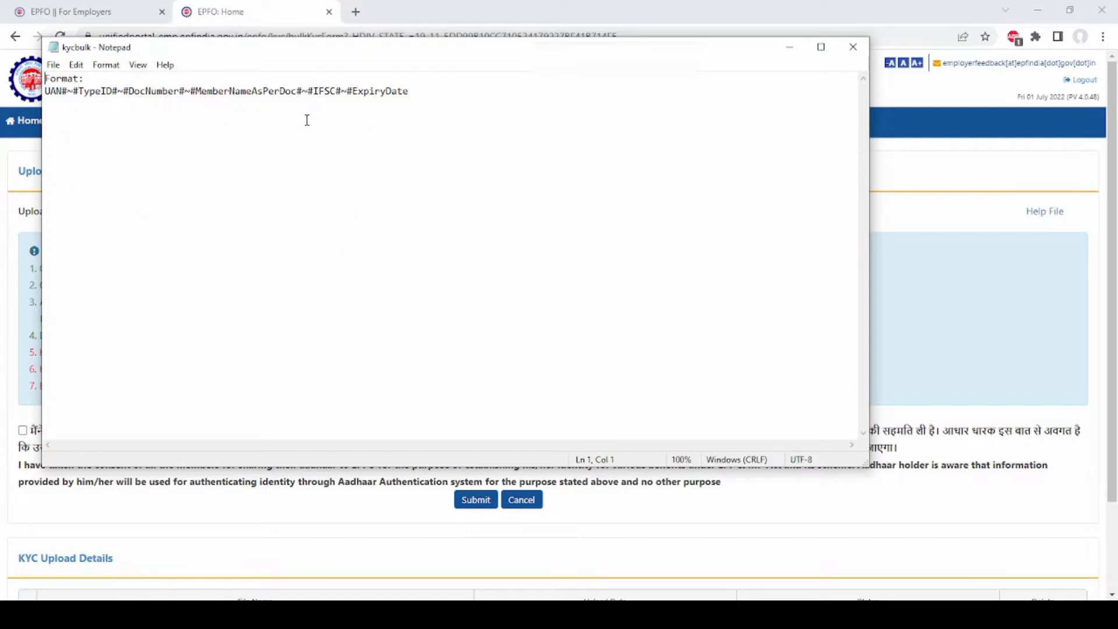
- Cancel a Save As of the kycbulk file, keeping Text Documents type, and close Notepad
left_click(53, 64)
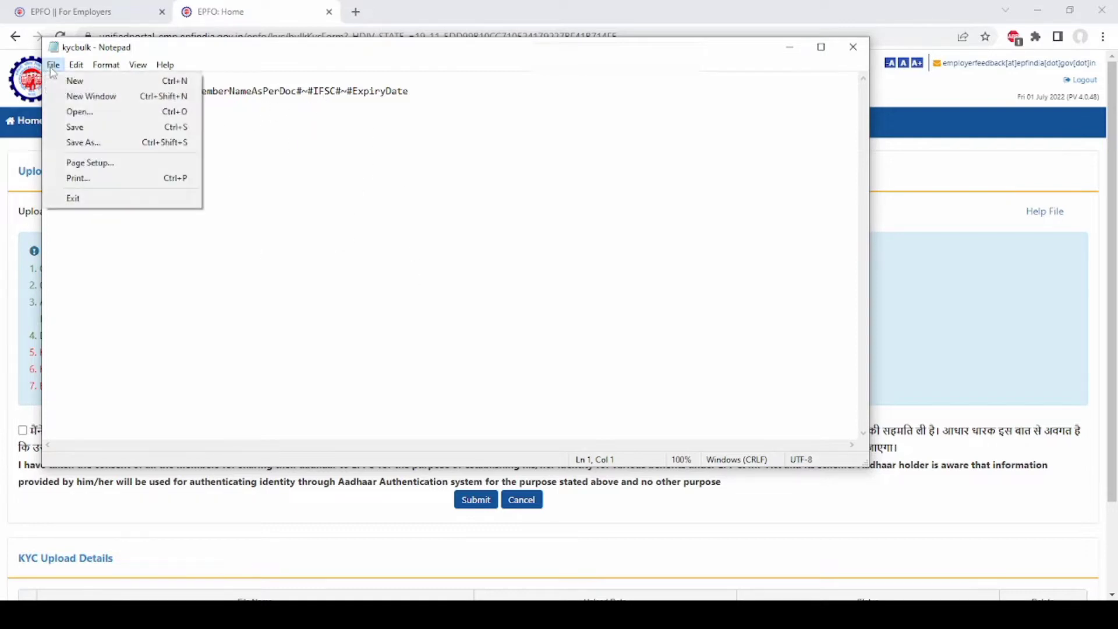
left_click(83, 143)
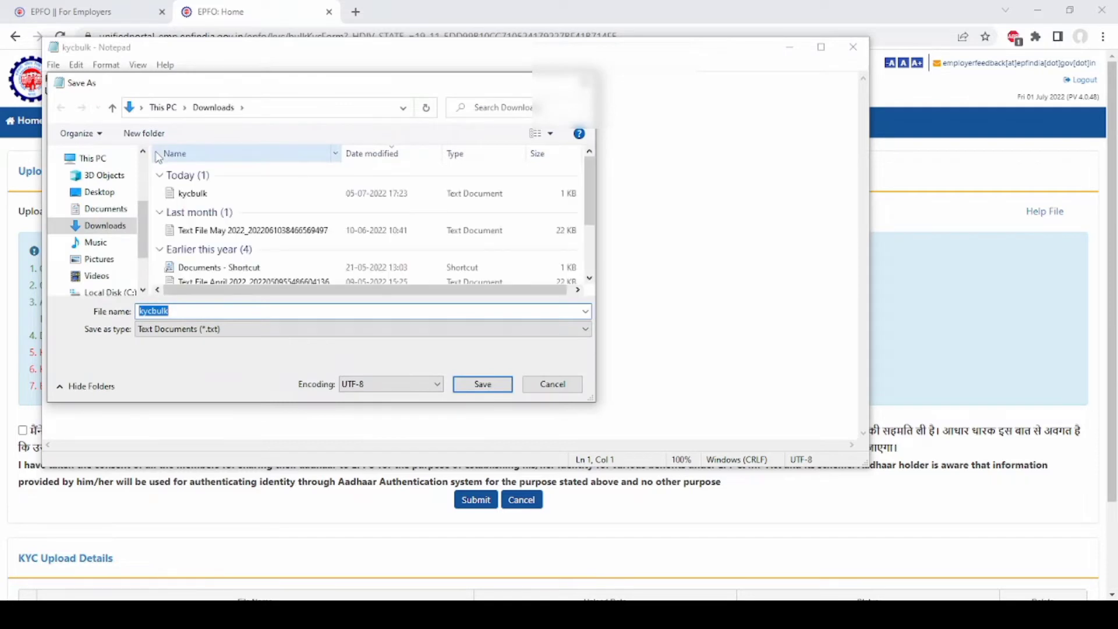
left_click(172, 329)
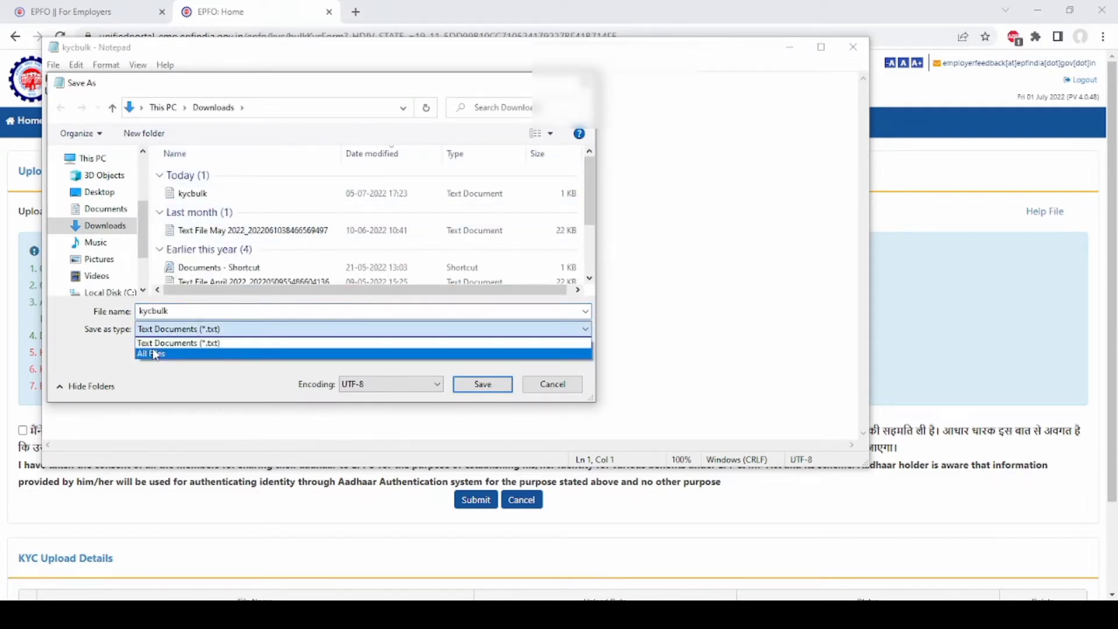
left_click(166, 343)
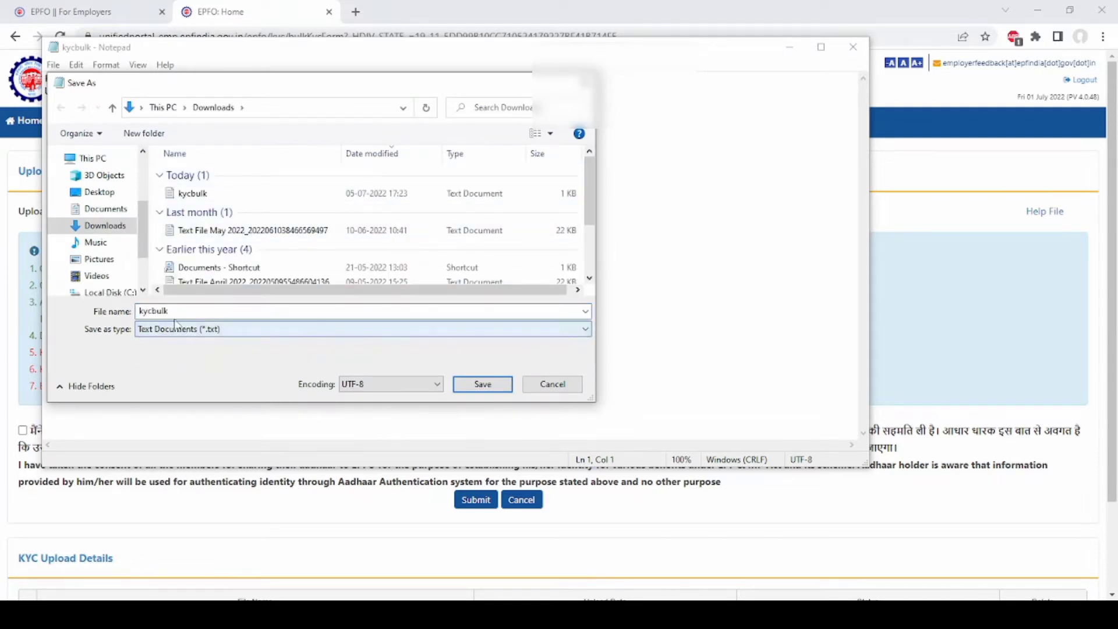
left_click(560, 384)
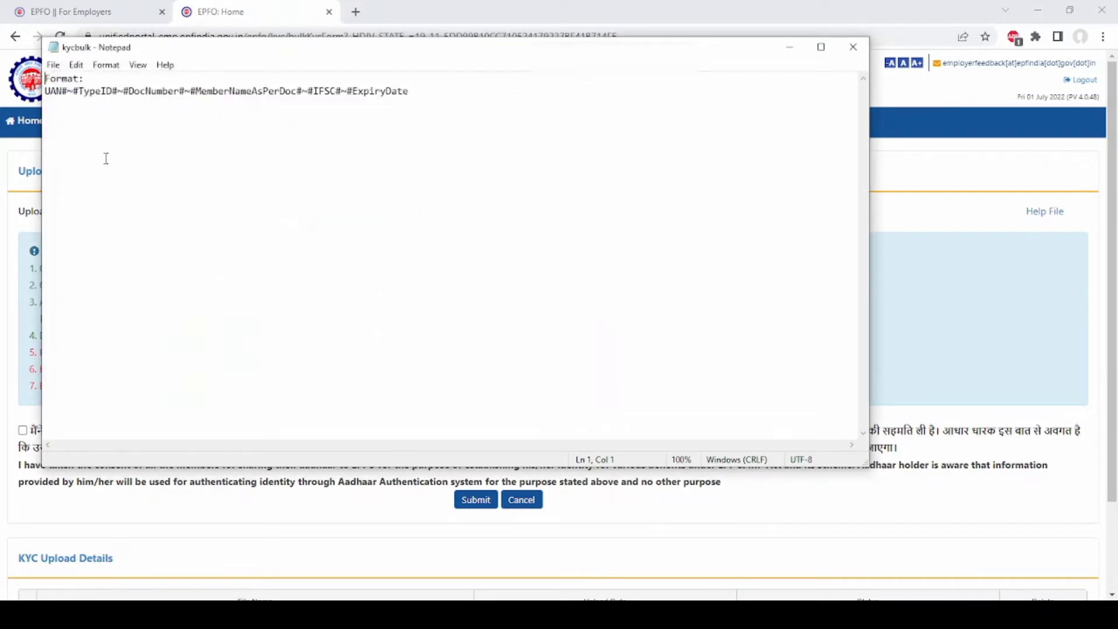
left_click(854, 47)
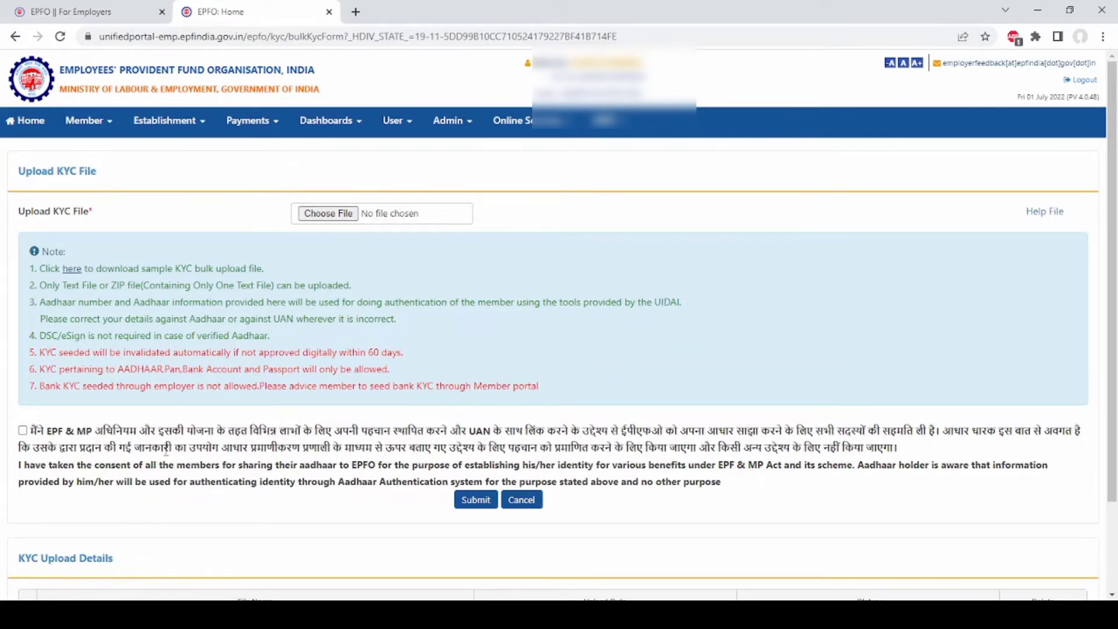
- Tick the Aadhaar member-consent checkbox above the Submit and Cancel buttons
scroll(94, 447, "down", 1)
scroll(94, 447, "down", 1)
left_click(22, 360)
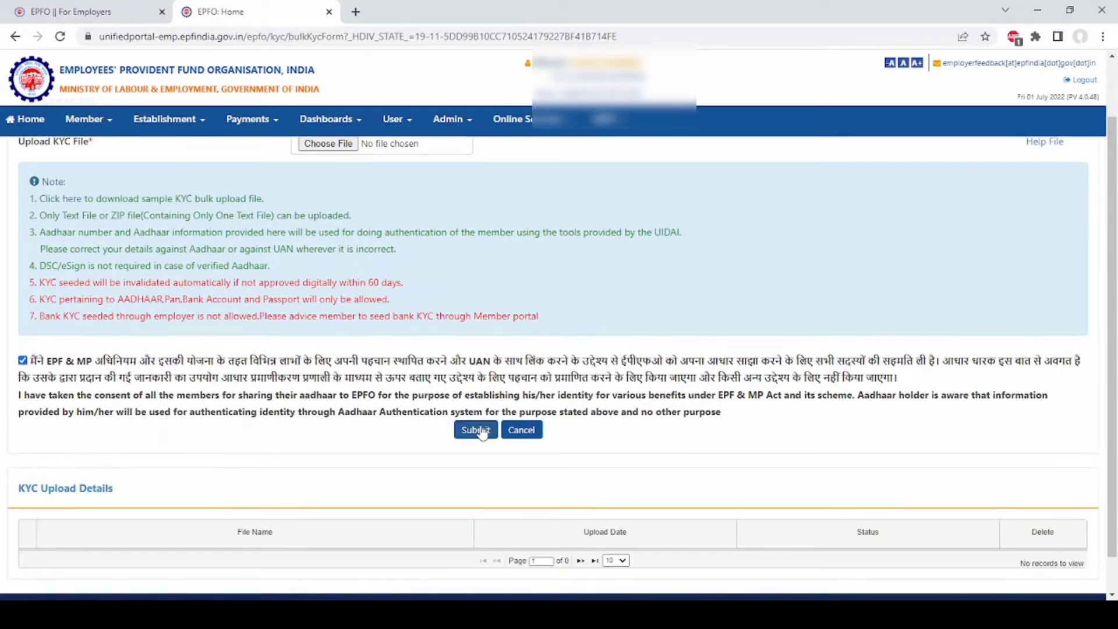
scroll(317, 494, "down", 1)
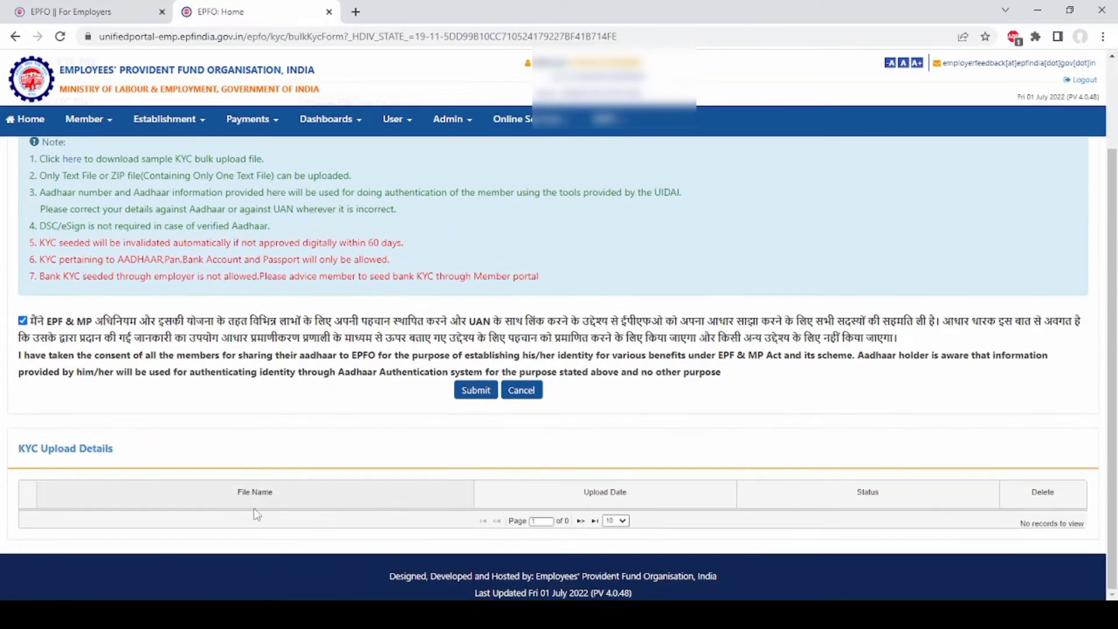
scroll(171, 349, "up", 2)
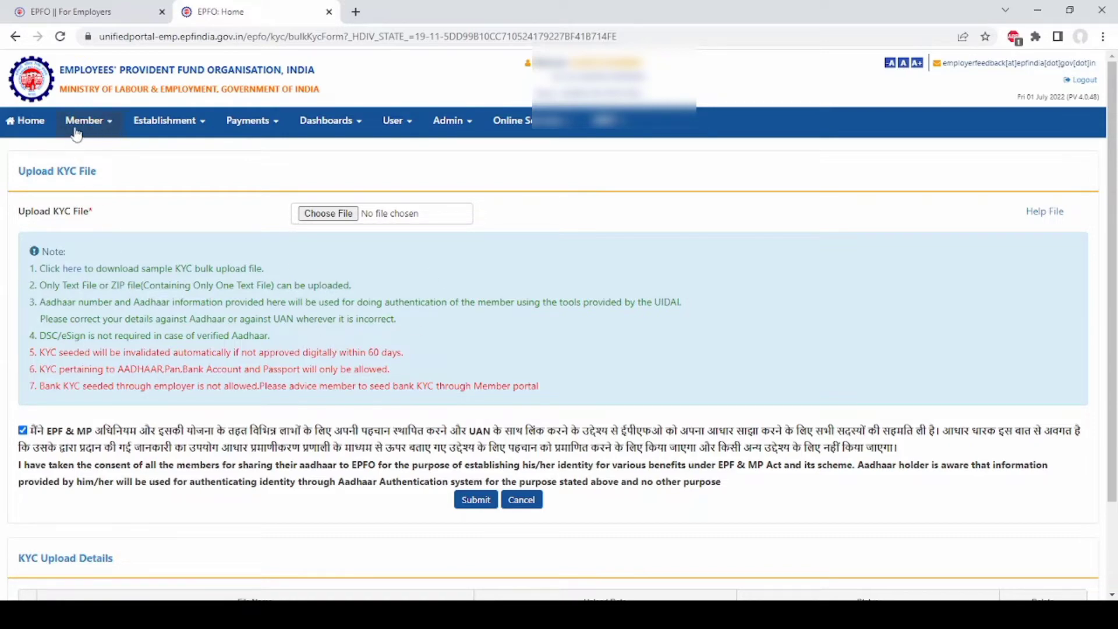
- Open Member > EXIT-BULK and download the sample exitbulk.txt, showing its download options
left_click(111, 124)
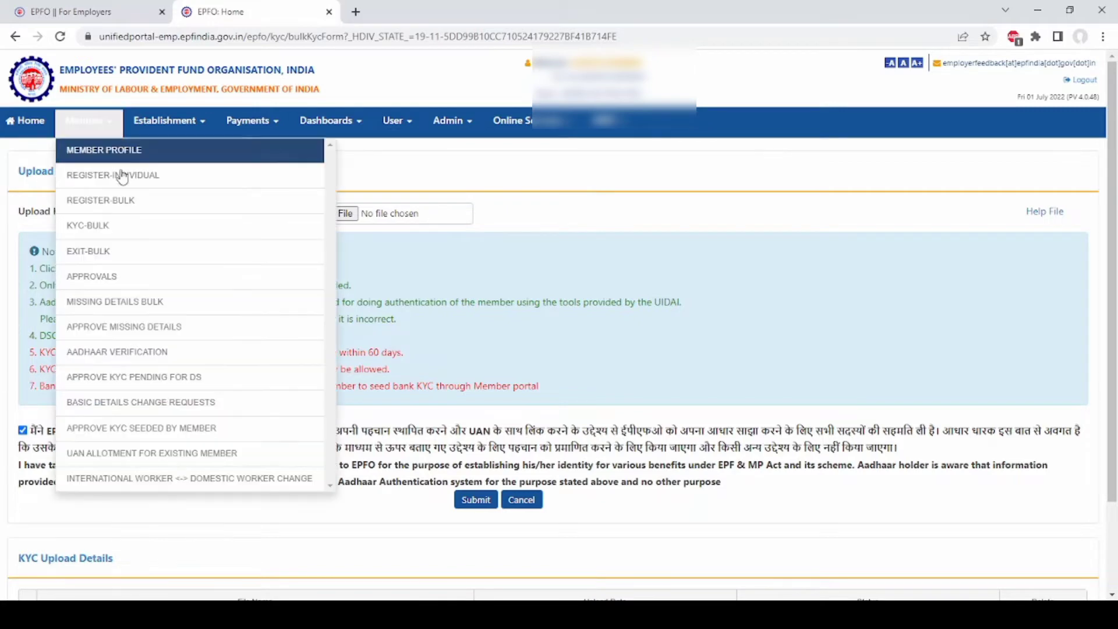
left_click(101, 256)
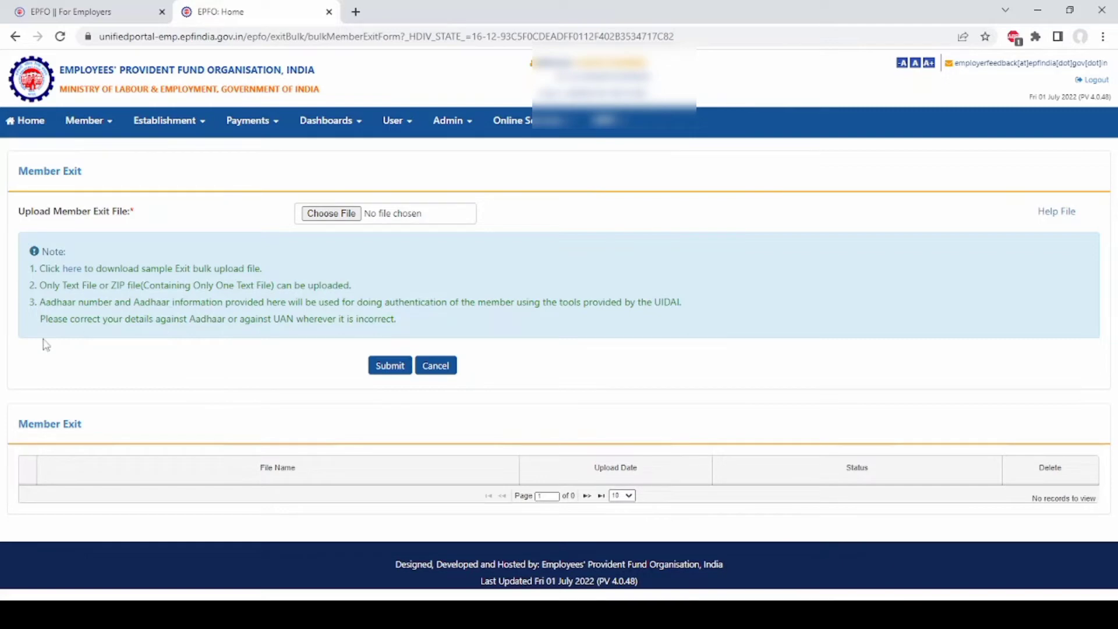
left_click(72, 269)
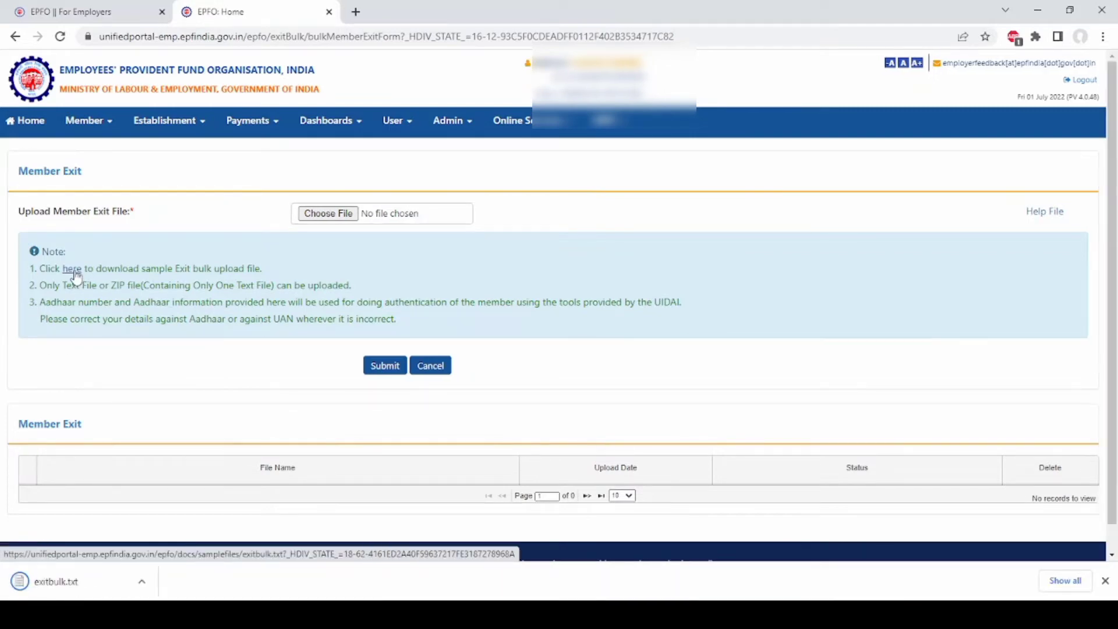
left_click(149, 580)
left_click(167, 492)
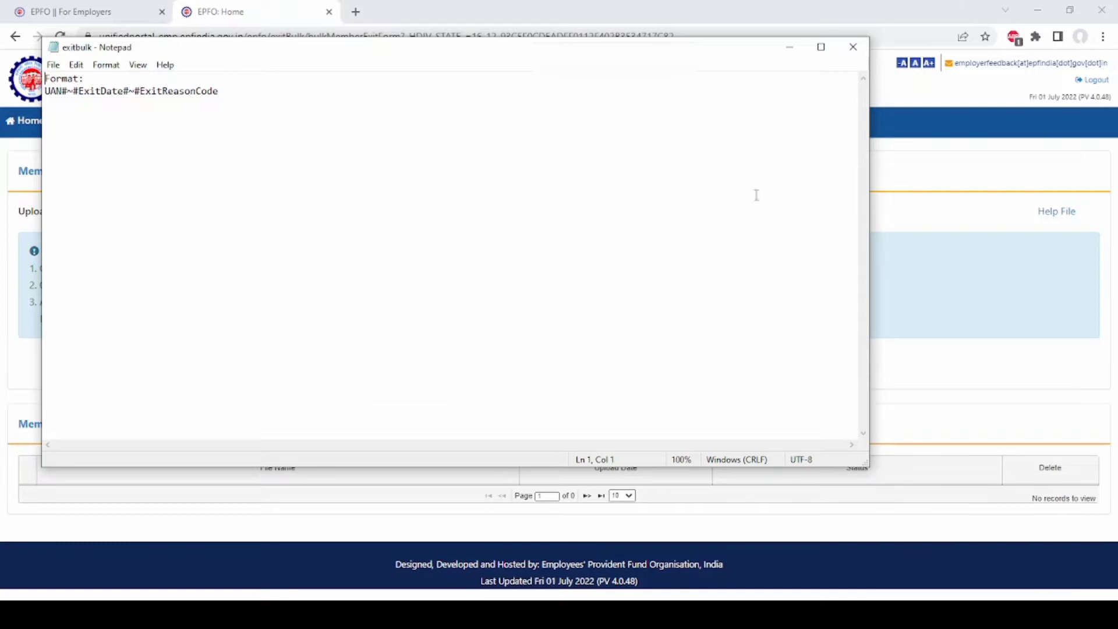
left_click(854, 46)
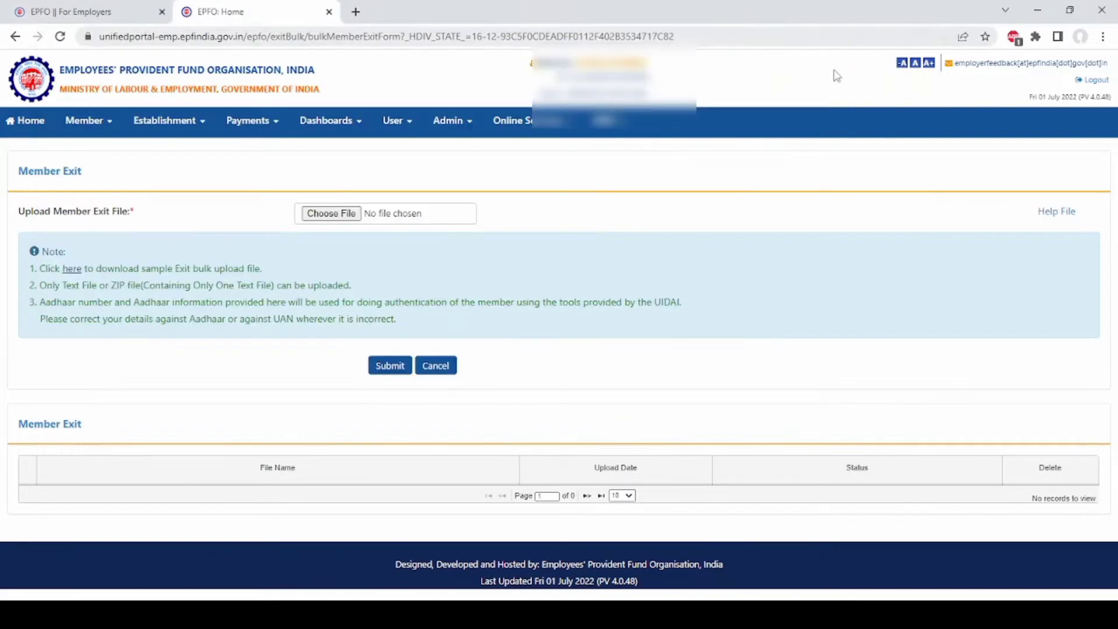
- Open the member profile search page and look up a member by their saved UAN
left_click(111, 124)
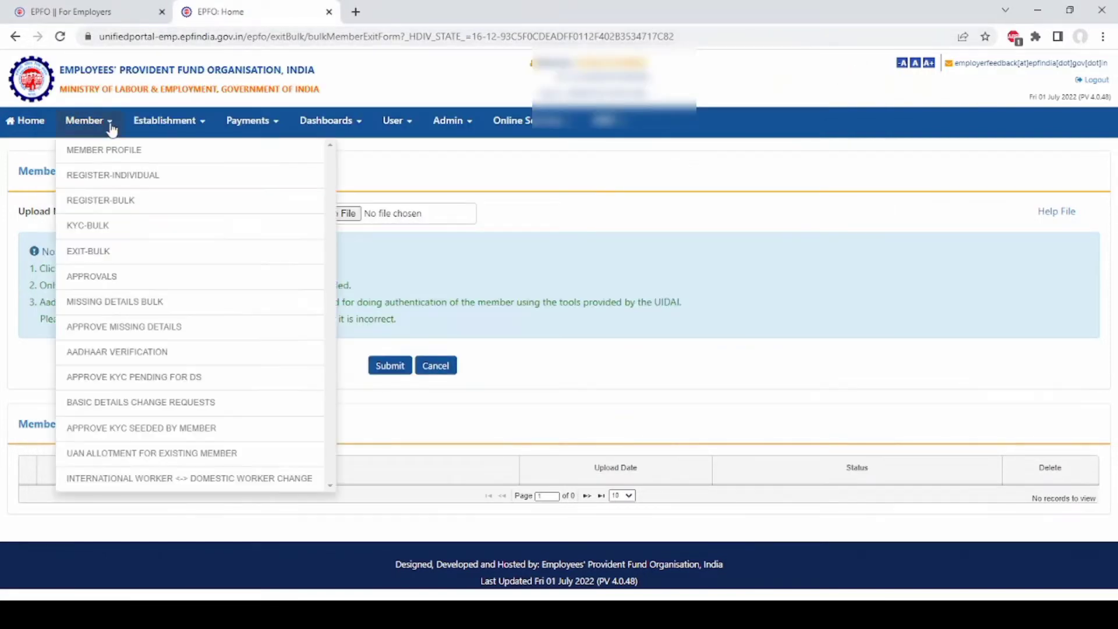
left_click(104, 153)
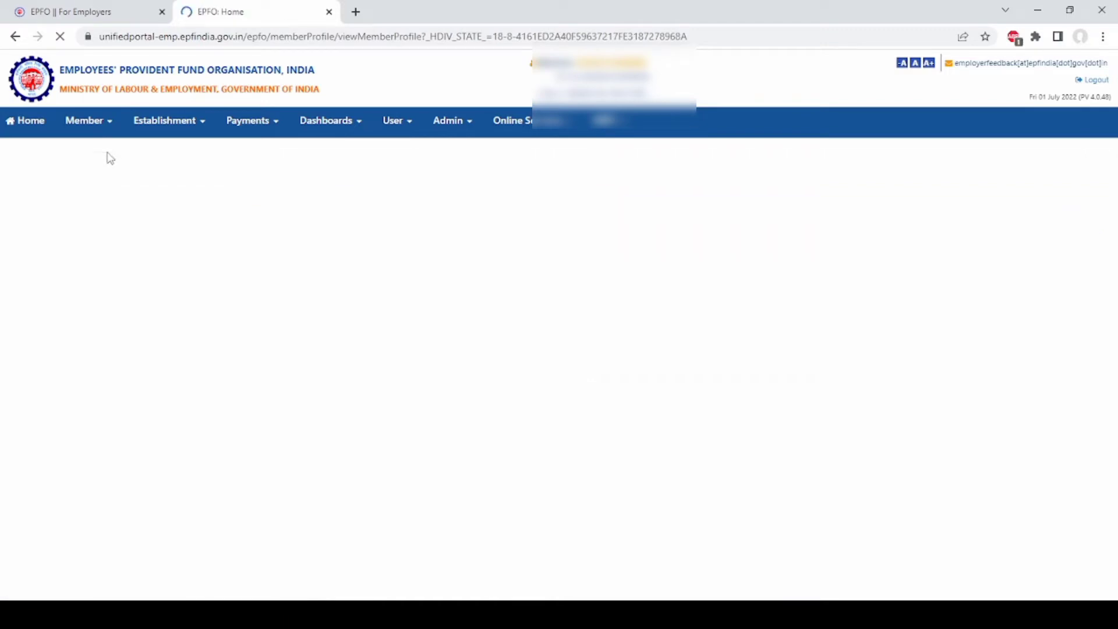
left_click(136, 213)
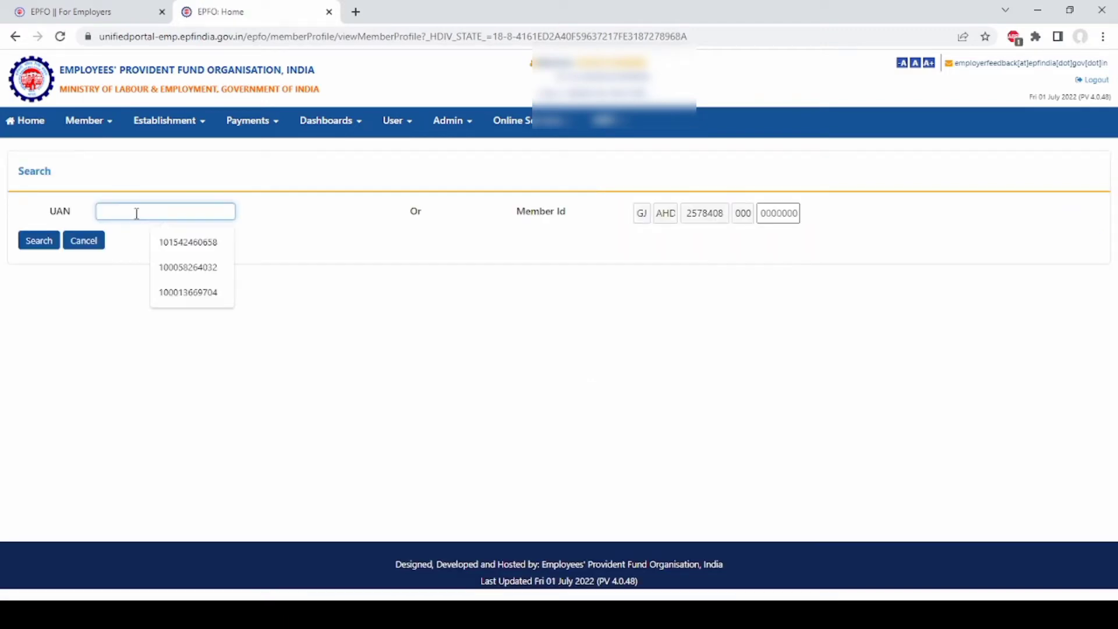
left_click(196, 254)
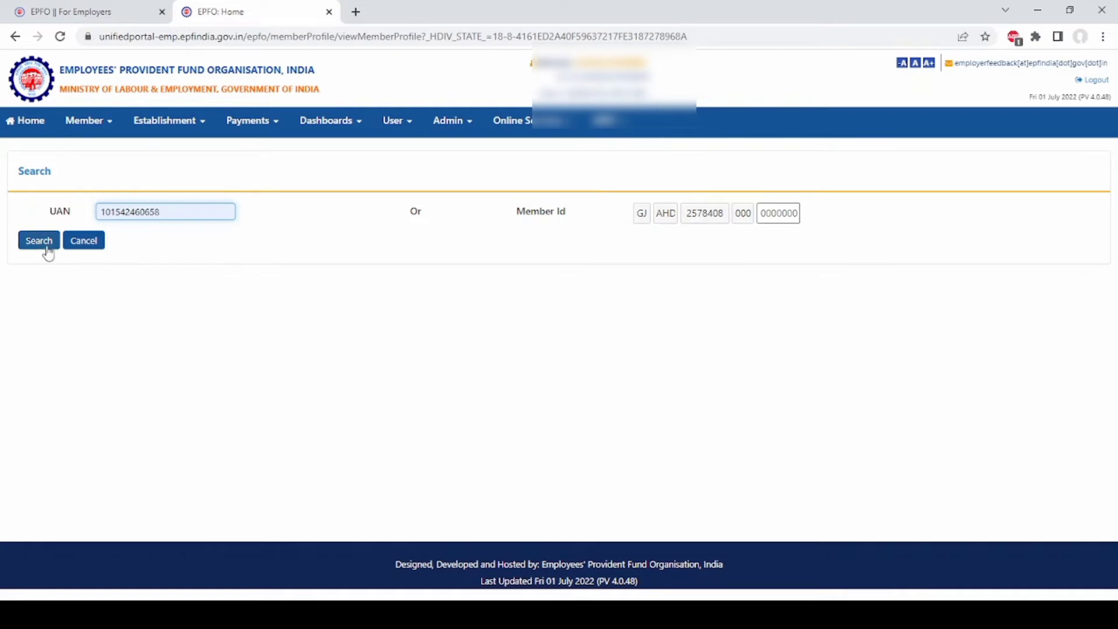
left_click(47, 249)
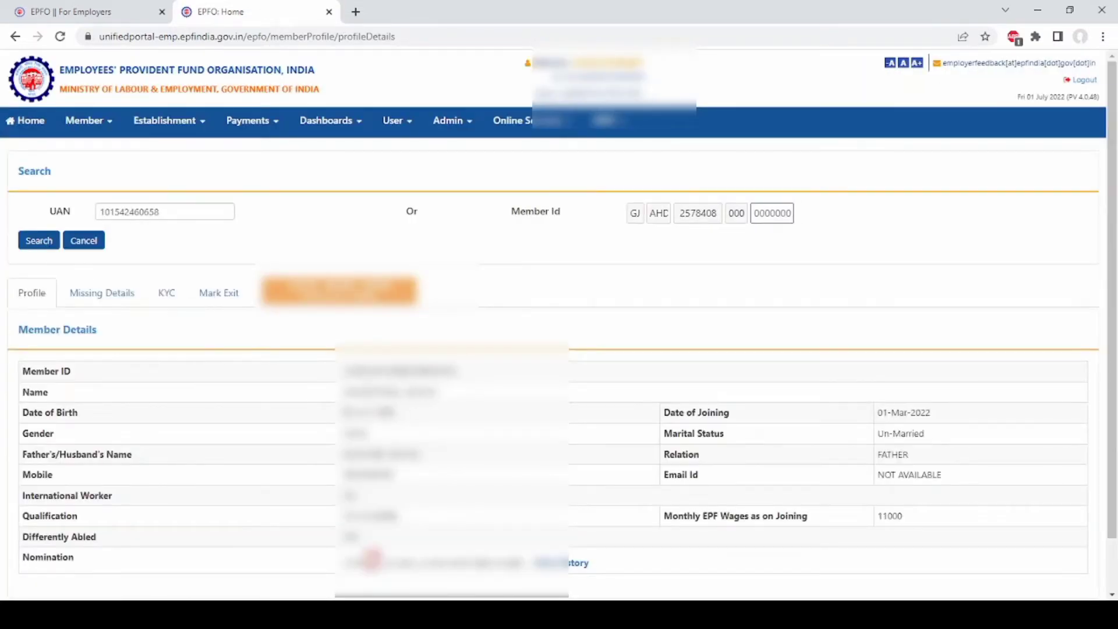
- Open the Mark Exit tab and review the Exit Reason options without choosing one
left_click(229, 296)
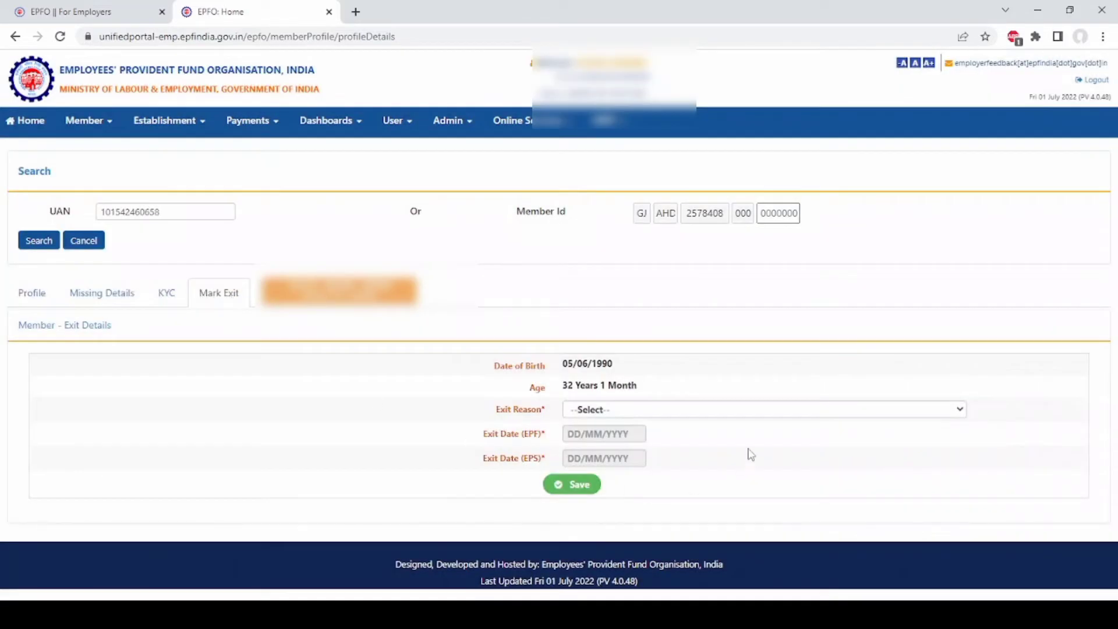
left_click(909, 415)
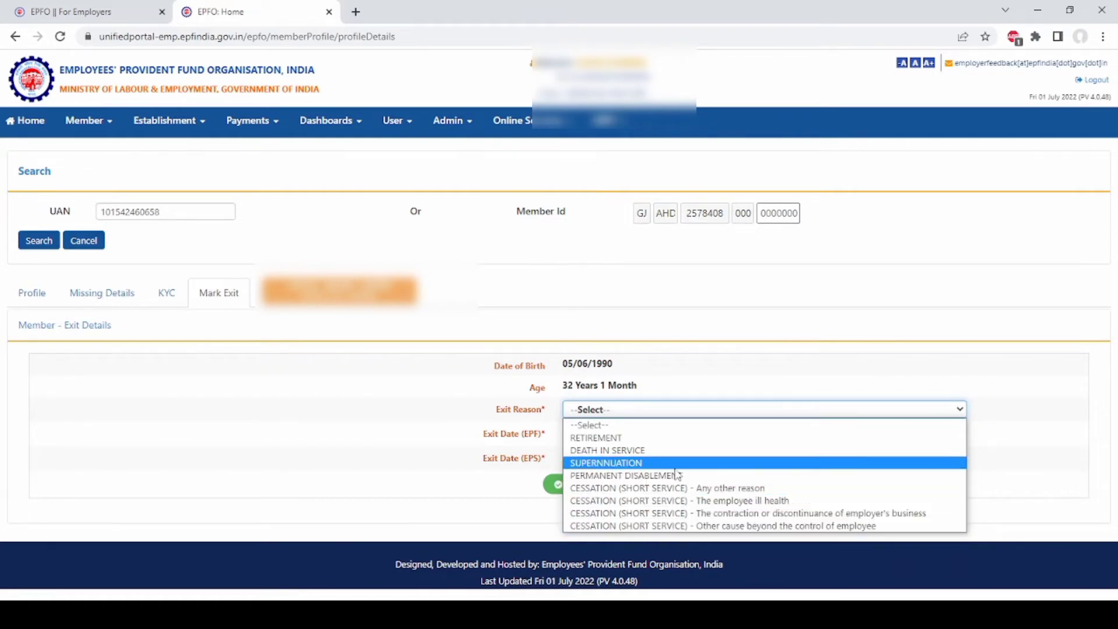
left_click(1014, 441)
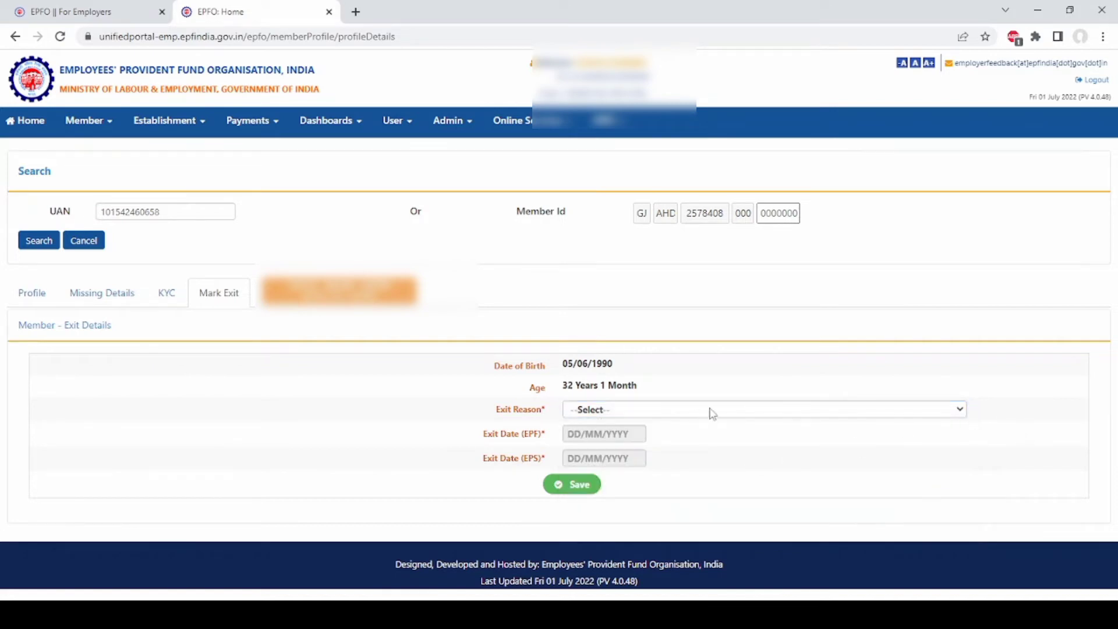
left_click(110, 121)
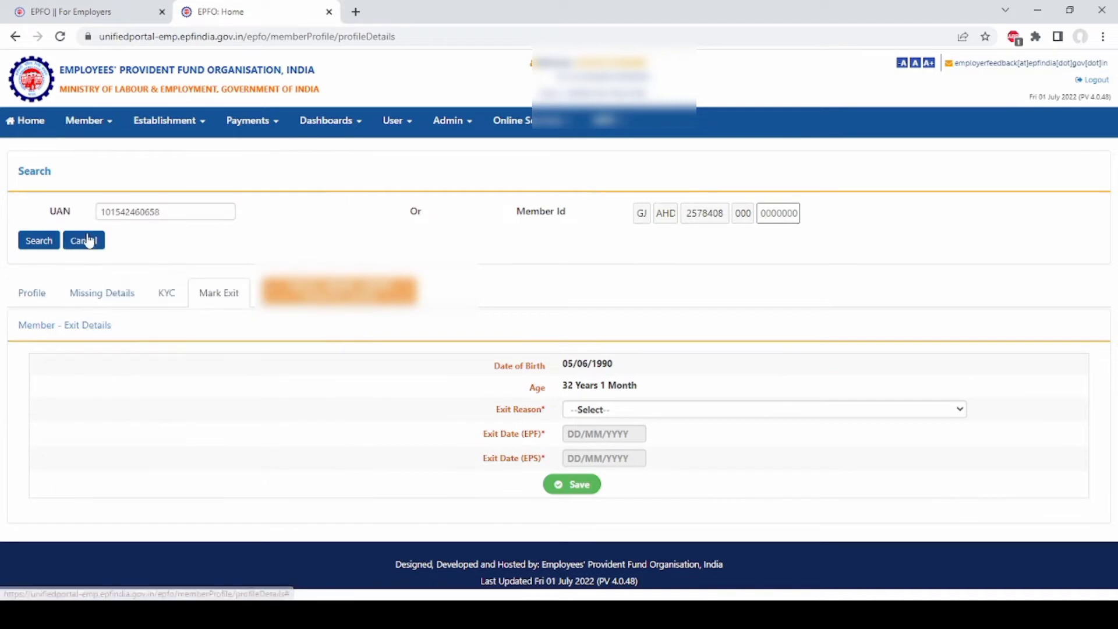
mouse_move(107, 133)
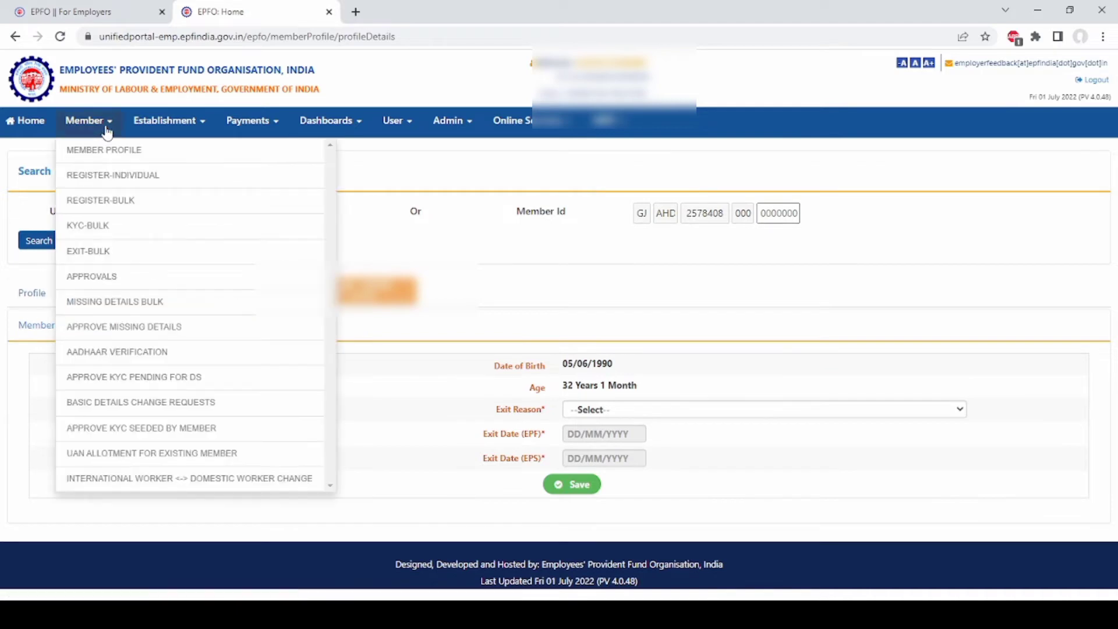
- Confirm Member > Approvals has no pending records, then open Missing Details Bulk Upload and generate its data
left_click(91, 277)
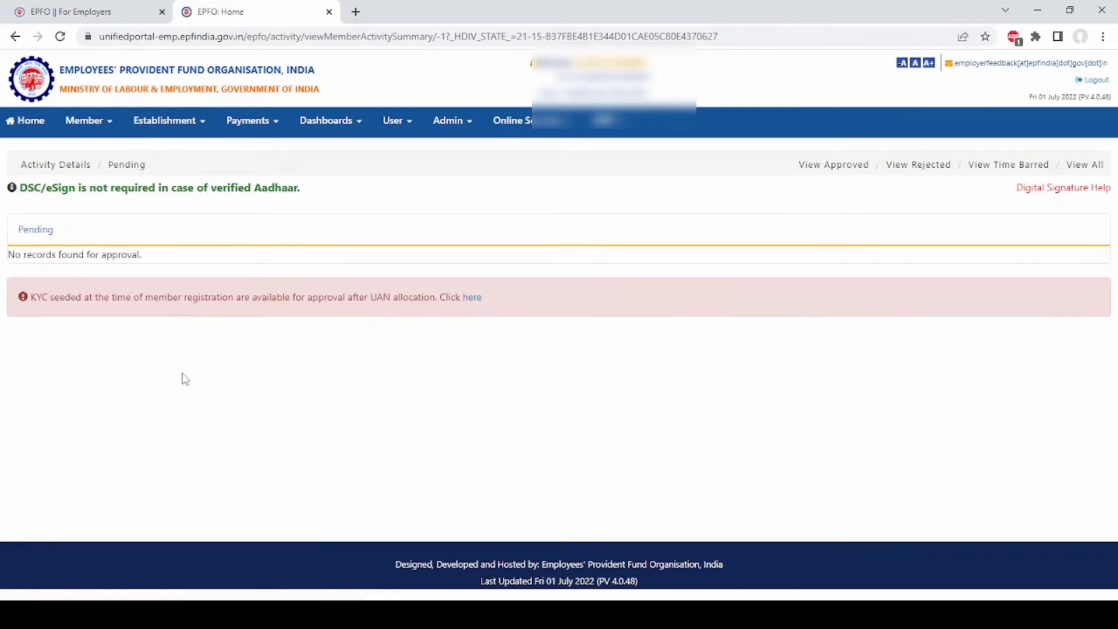
left_click(111, 125)
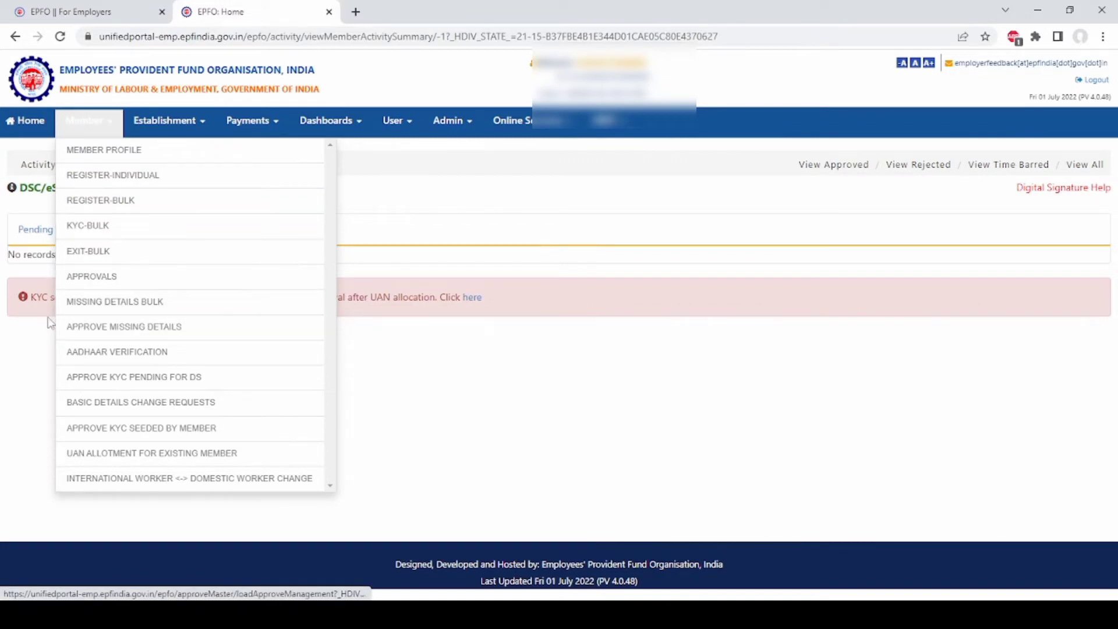
left_click(126, 306)
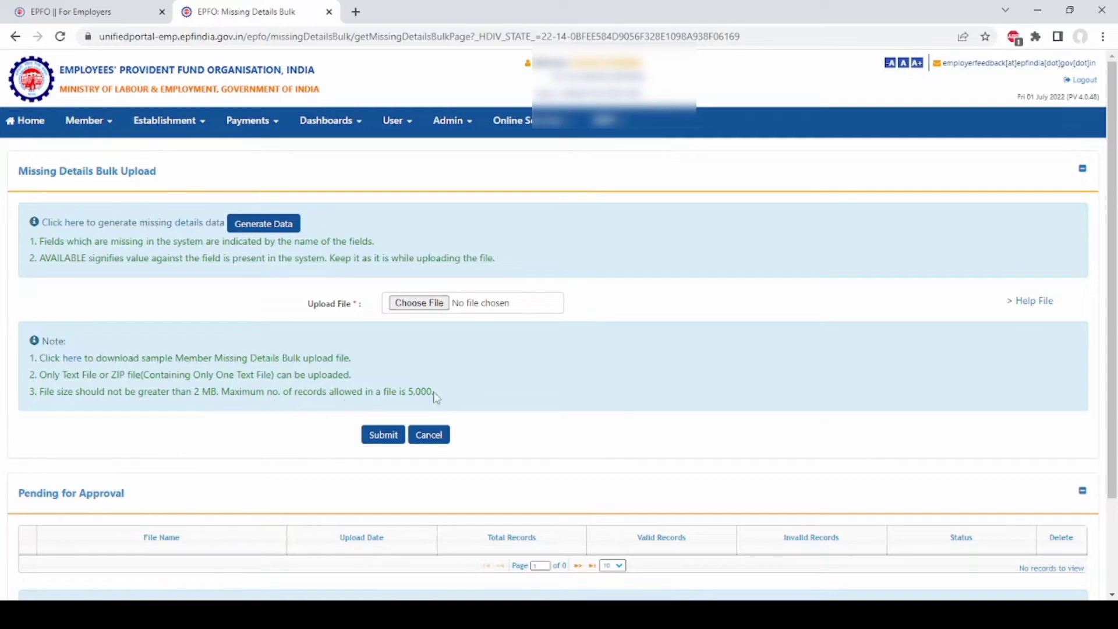
scroll(392, 404, "down", 2)
scroll(171, 383, "up", 2)
left_click(258, 230)
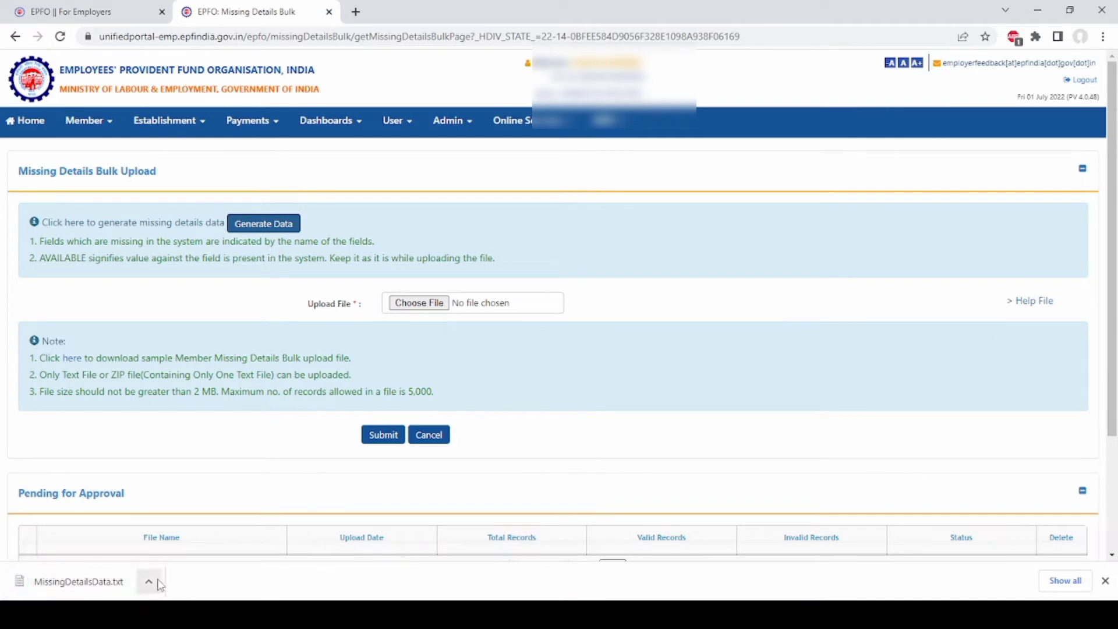
- Open the downloaded MissingDetailsData.txt in Notepad from the download bar
left_click(153, 584)
left_click(170, 492)
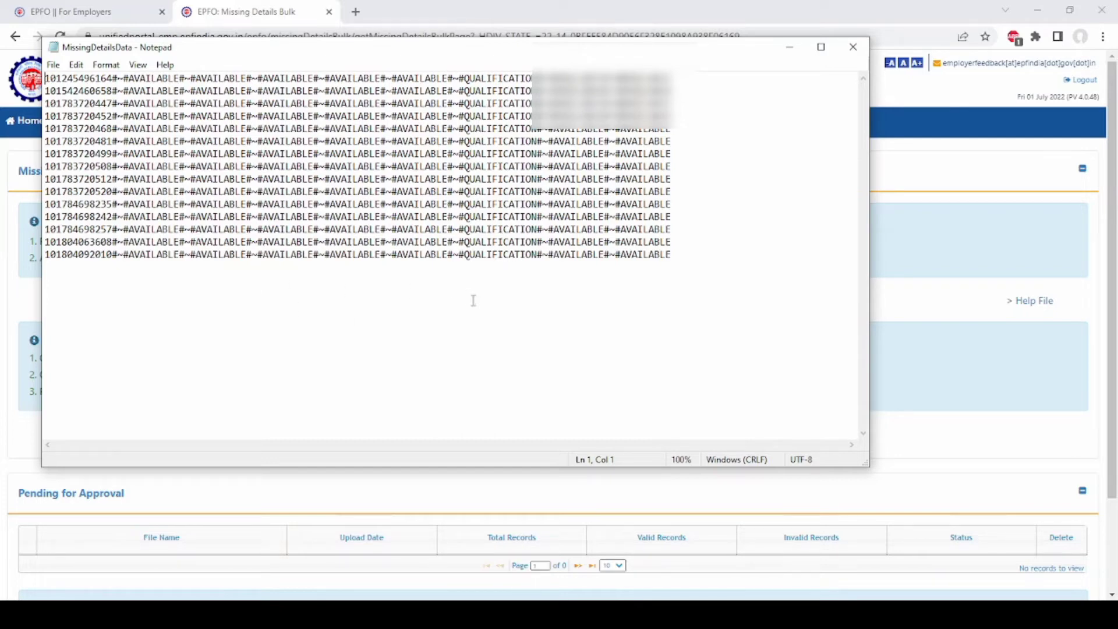
- Close MissingDetailsData.txt, then download the sample Missing Details Bulk file and review it in Notepad
left_click(853, 47)
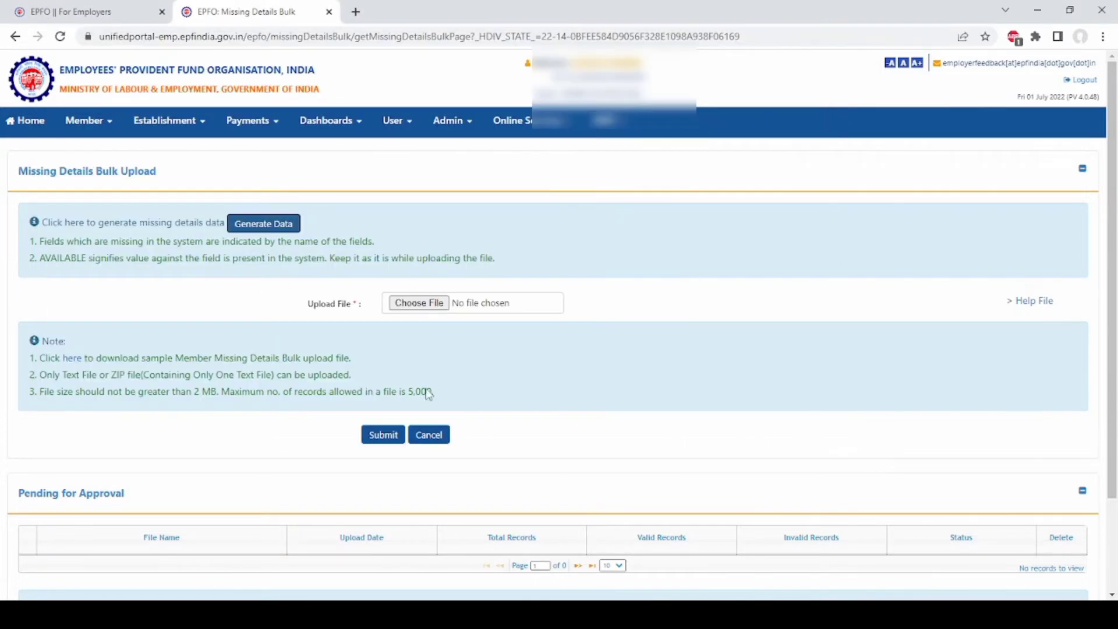
left_click(77, 363)
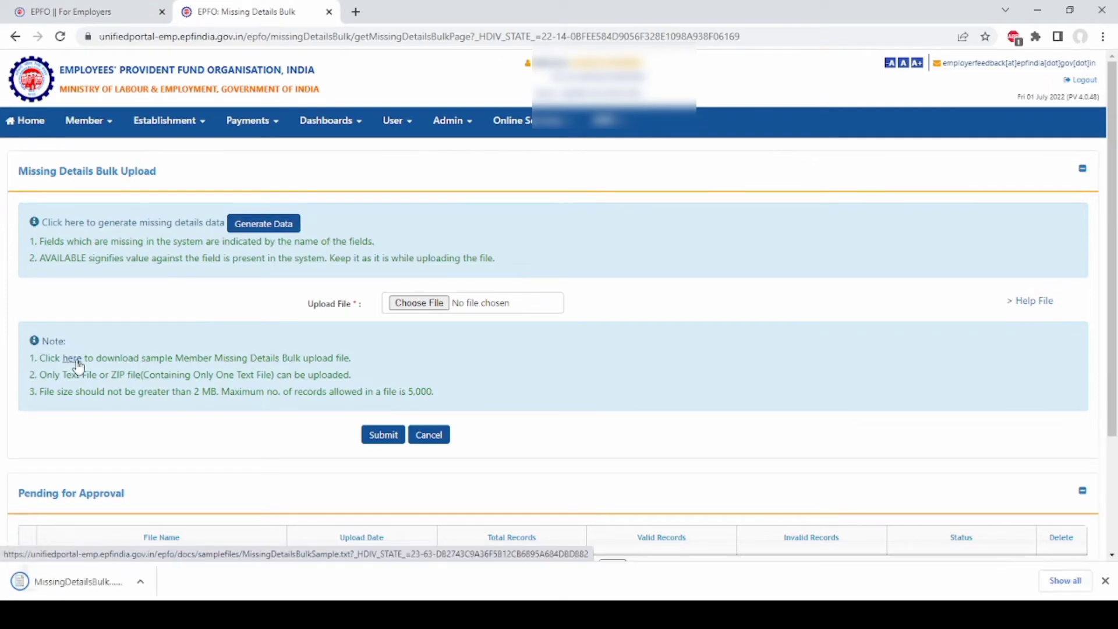
left_click(150, 585)
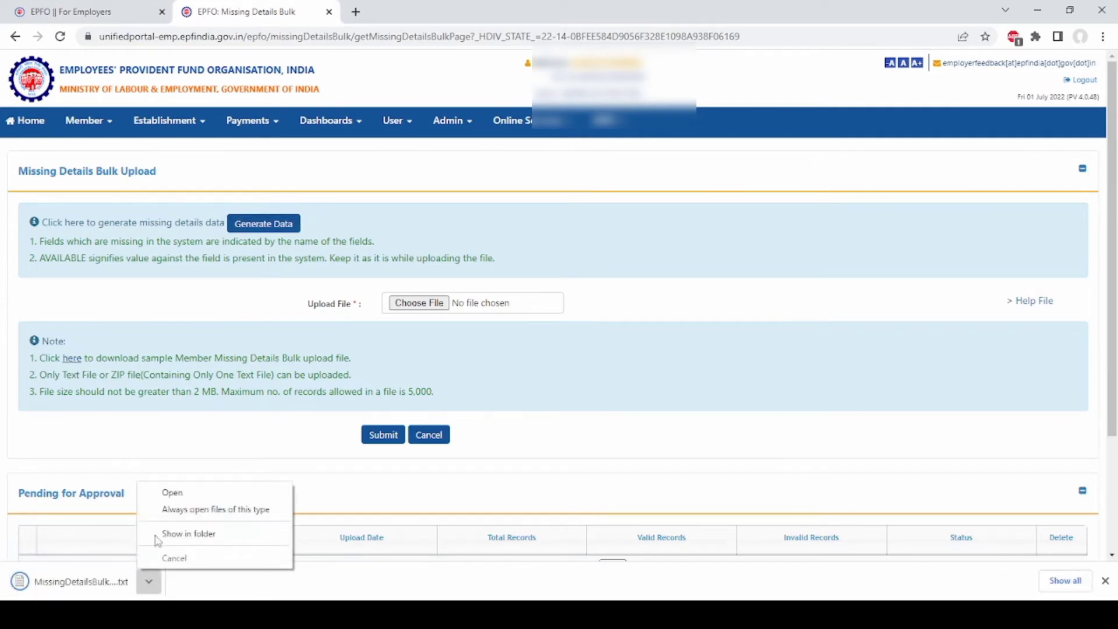
left_click(175, 491)
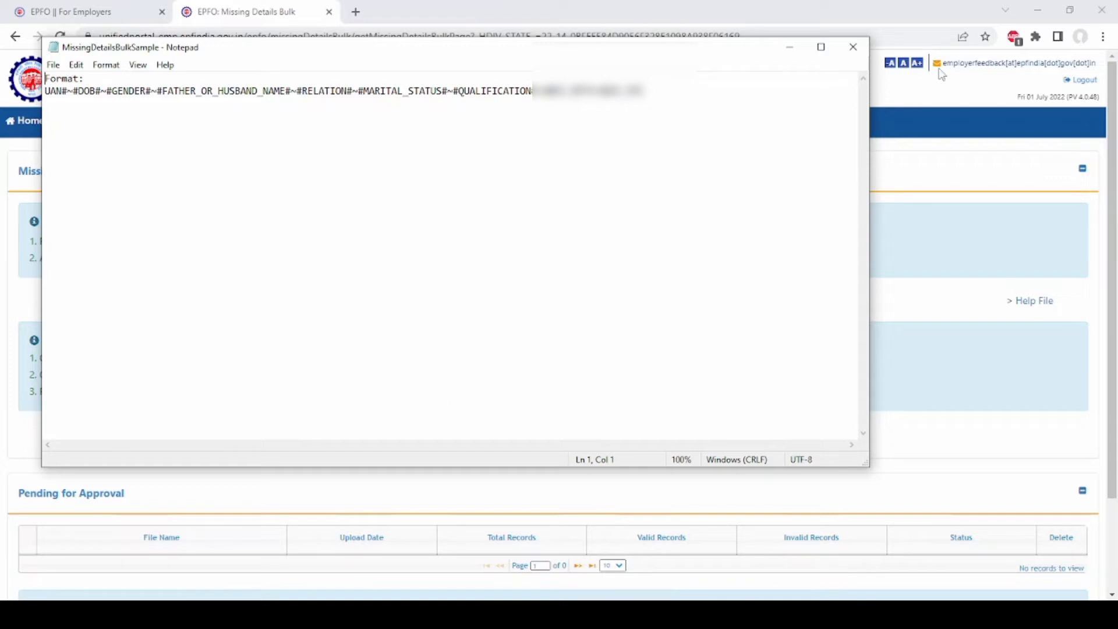
left_click(850, 48)
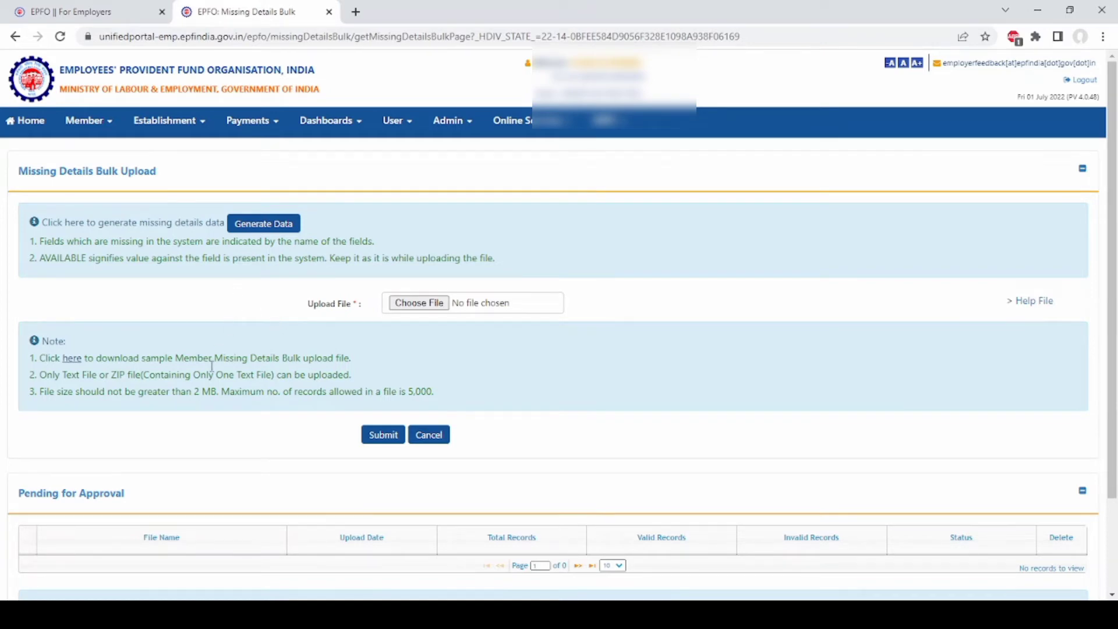
left_click(107, 121)
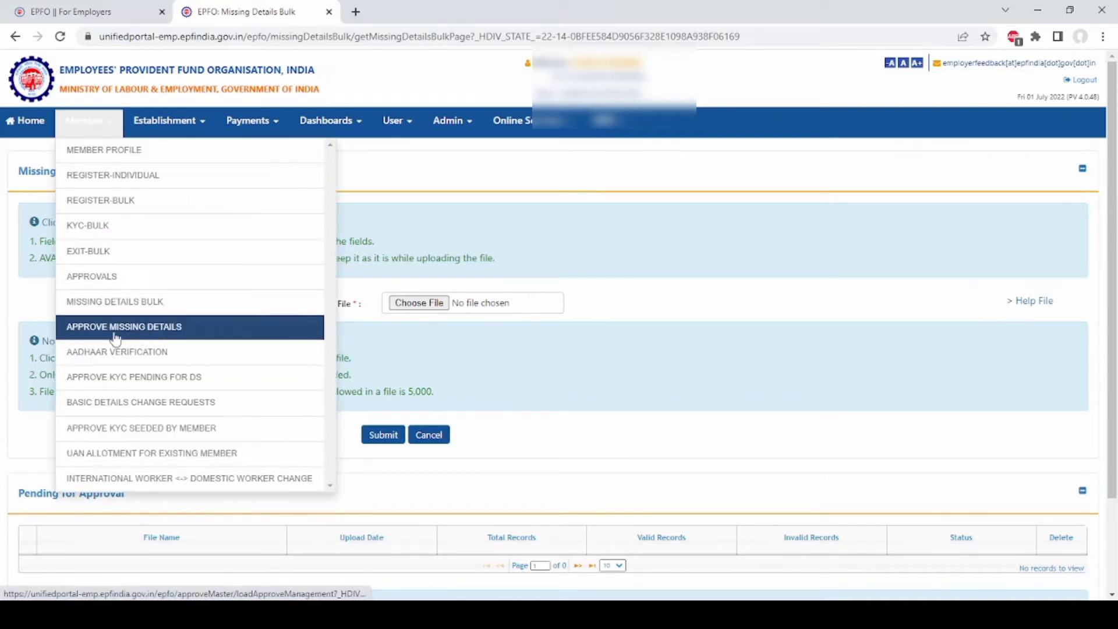
- Open Approve Missing Details and check its Approved, Rejected and Pending request tabs, all without records
left_click(141, 332)
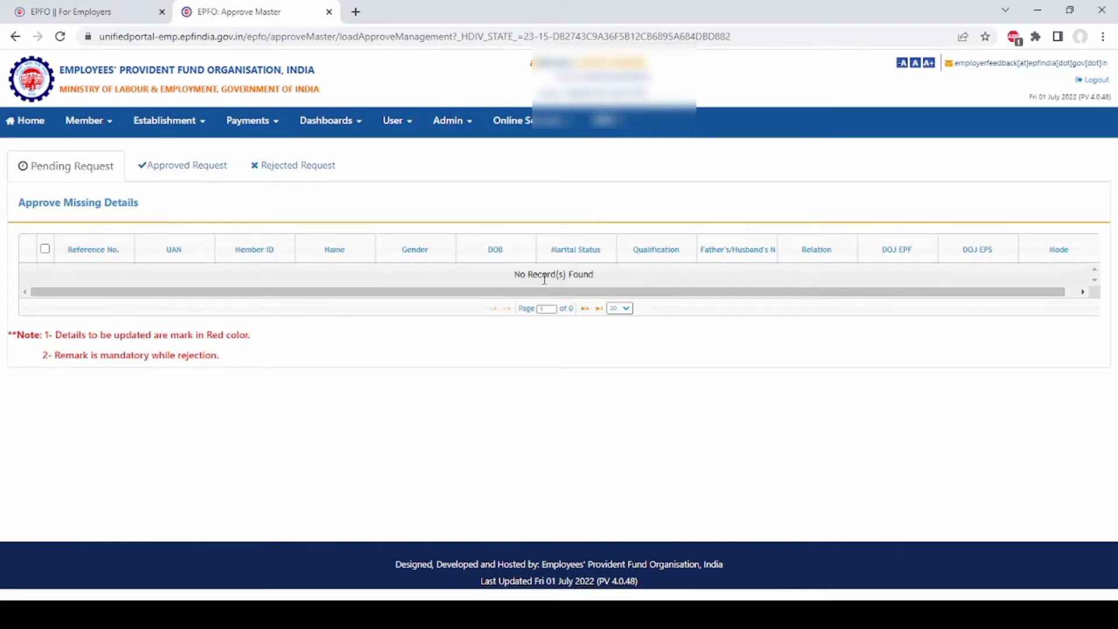
left_click(195, 171)
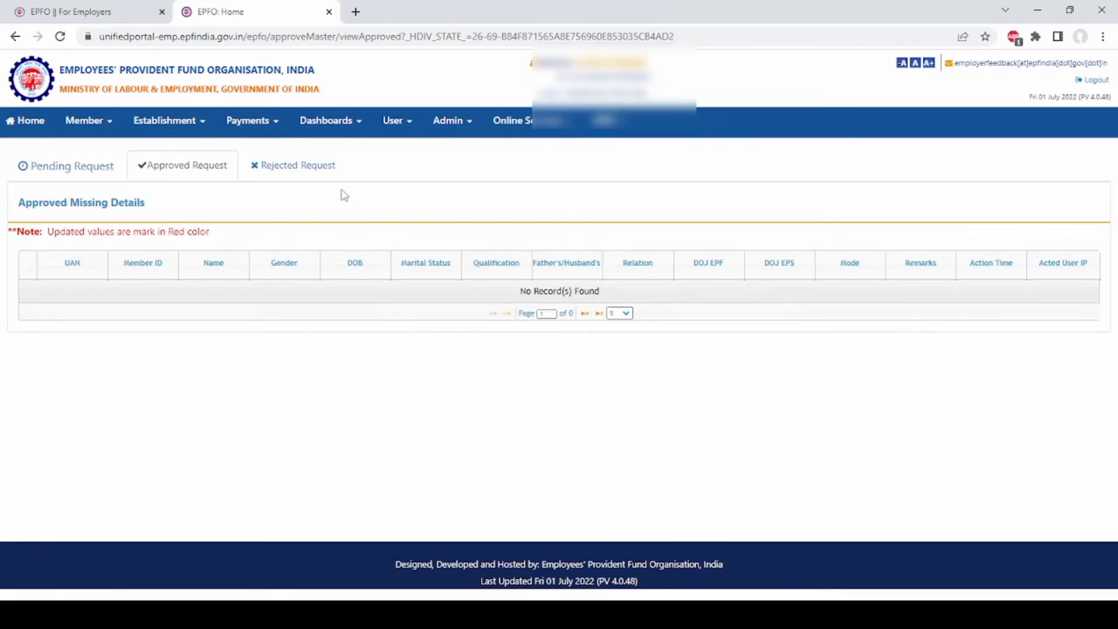
left_click(326, 168)
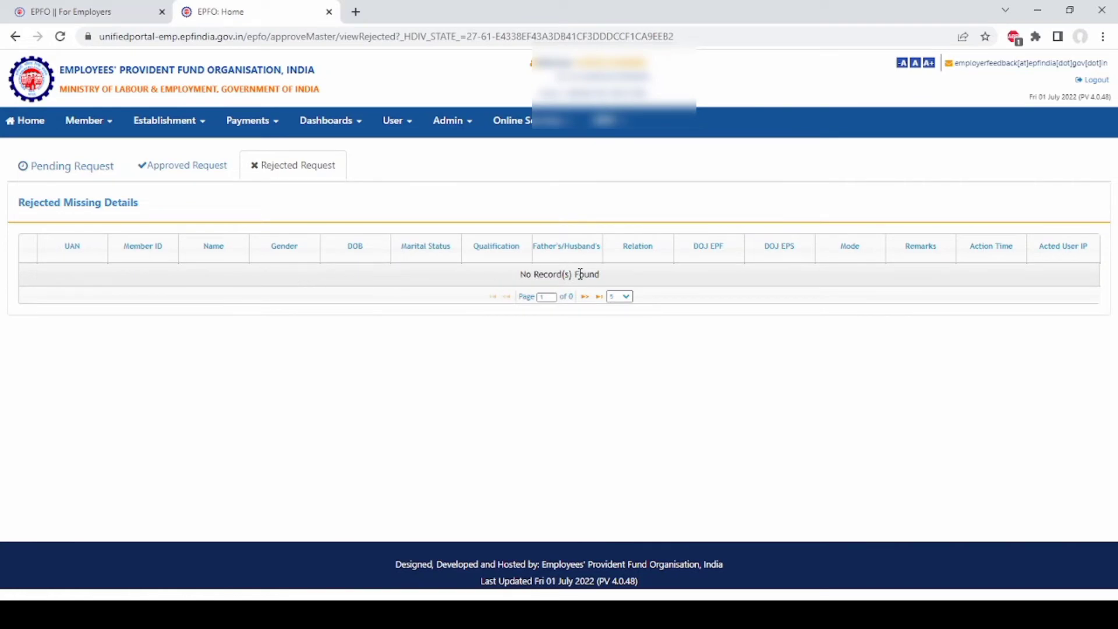
left_click(102, 173)
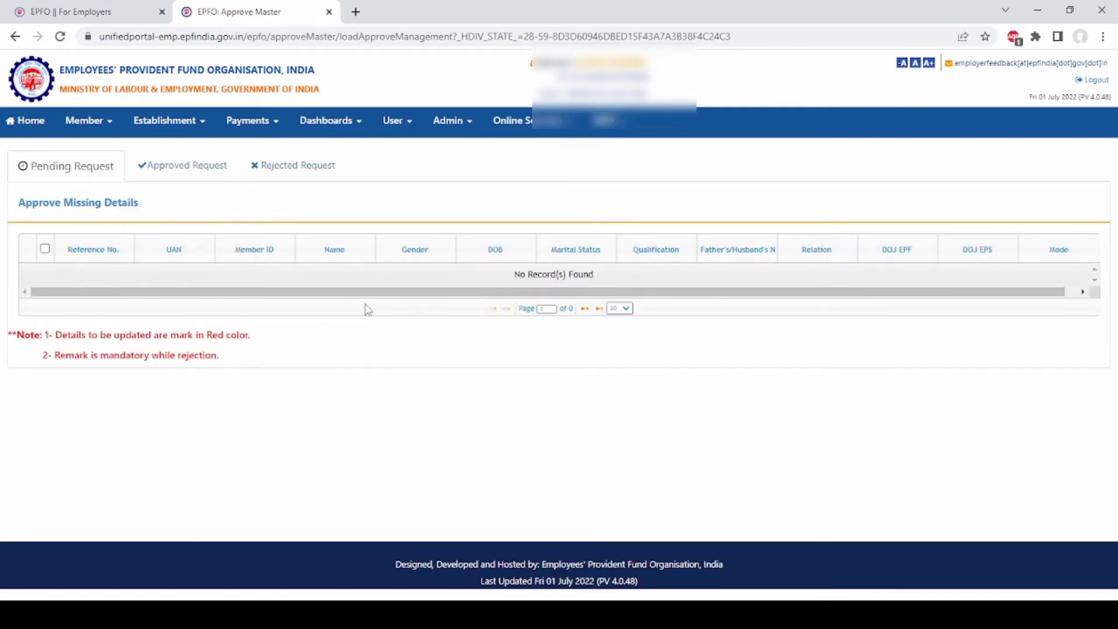
left_click(111, 125)
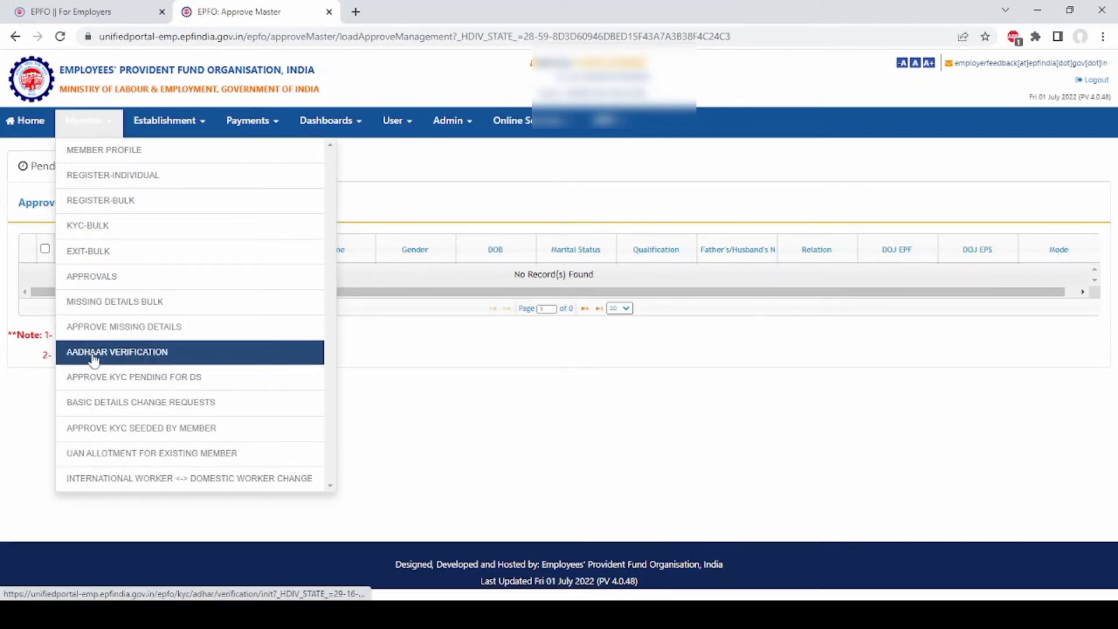
- Open Aadhaar Verification and fill the UAN filter with a saved member UAN, leaving Status unchanged
left_click(132, 358)
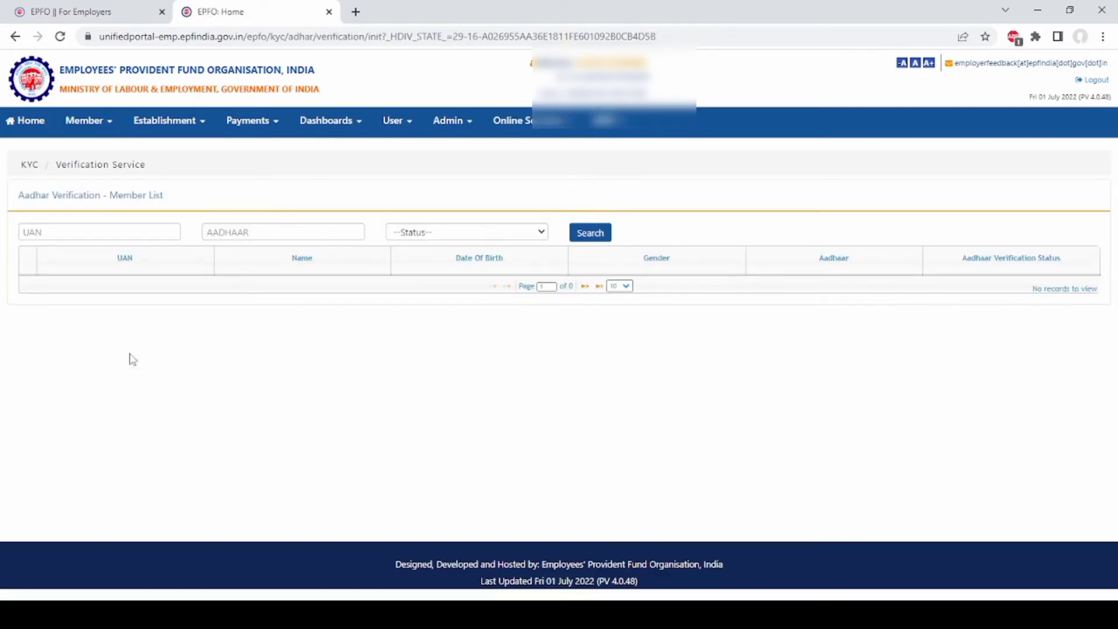
left_click(132, 232)
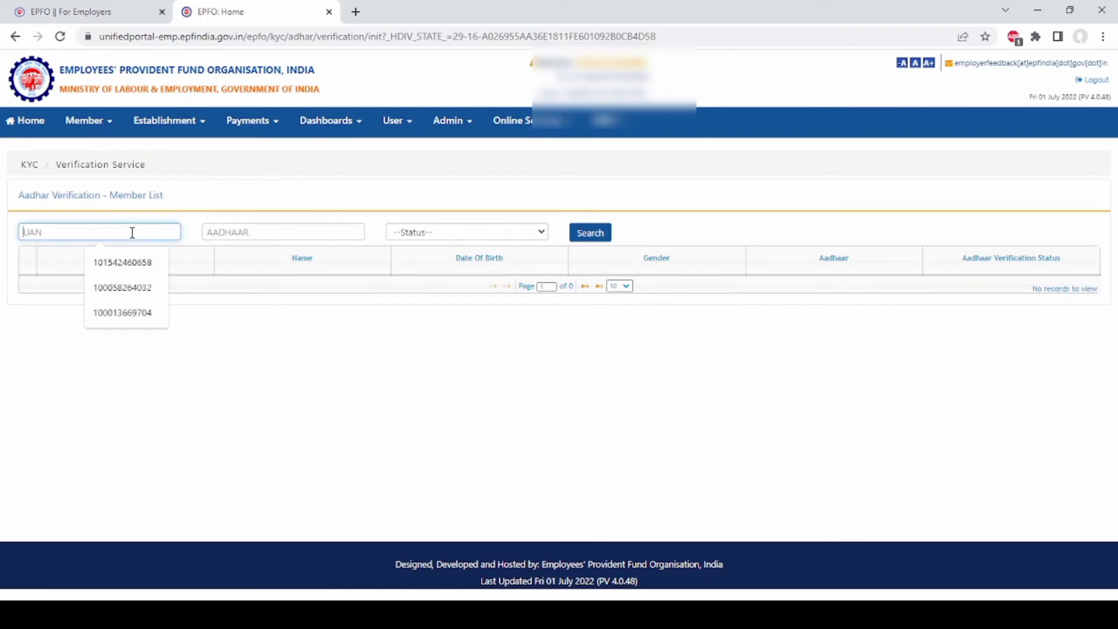
left_click(132, 263)
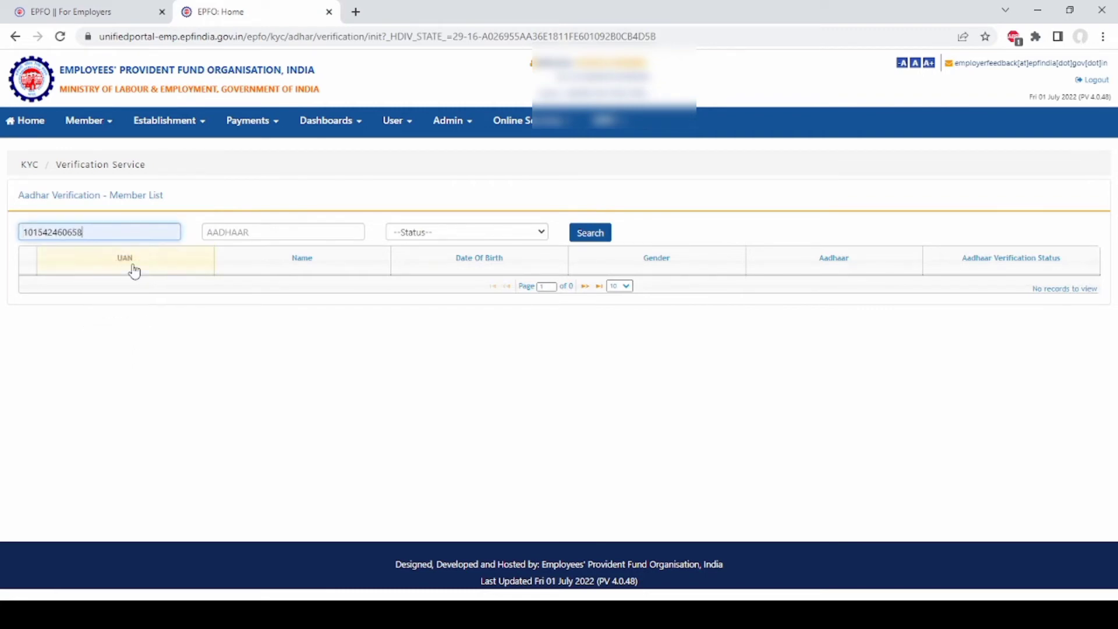
left_click(293, 232)
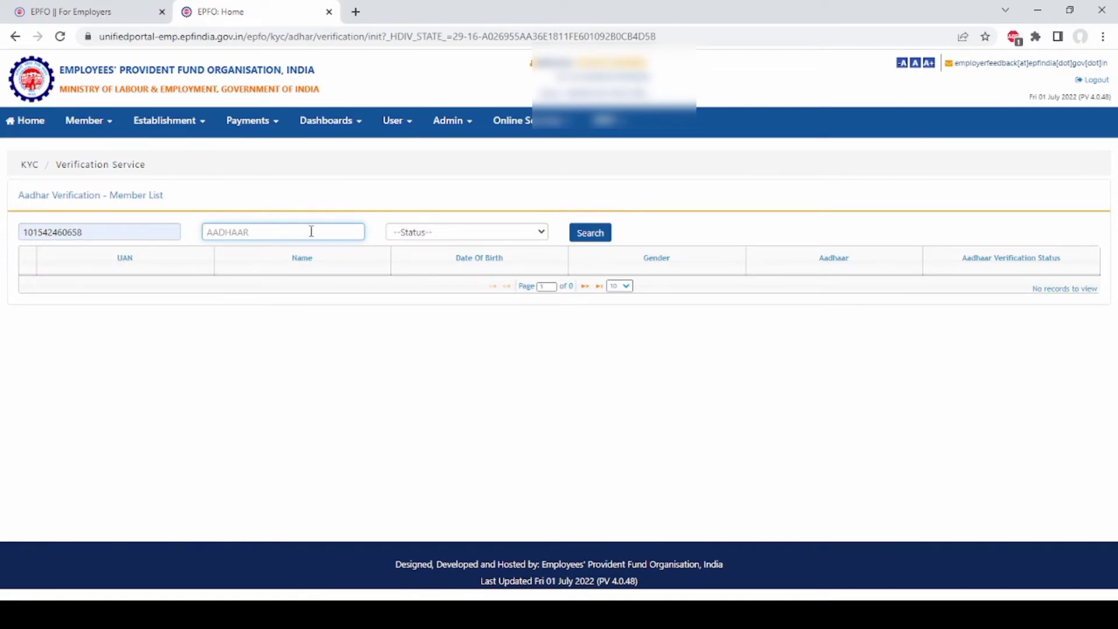
left_click(494, 232)
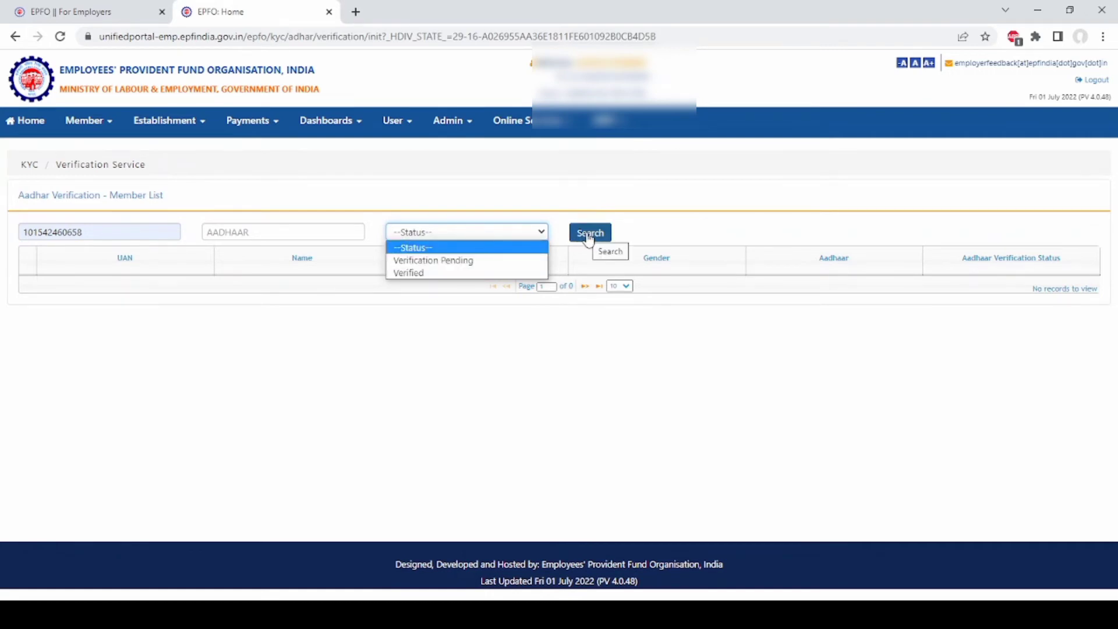
left_click(512, 311)
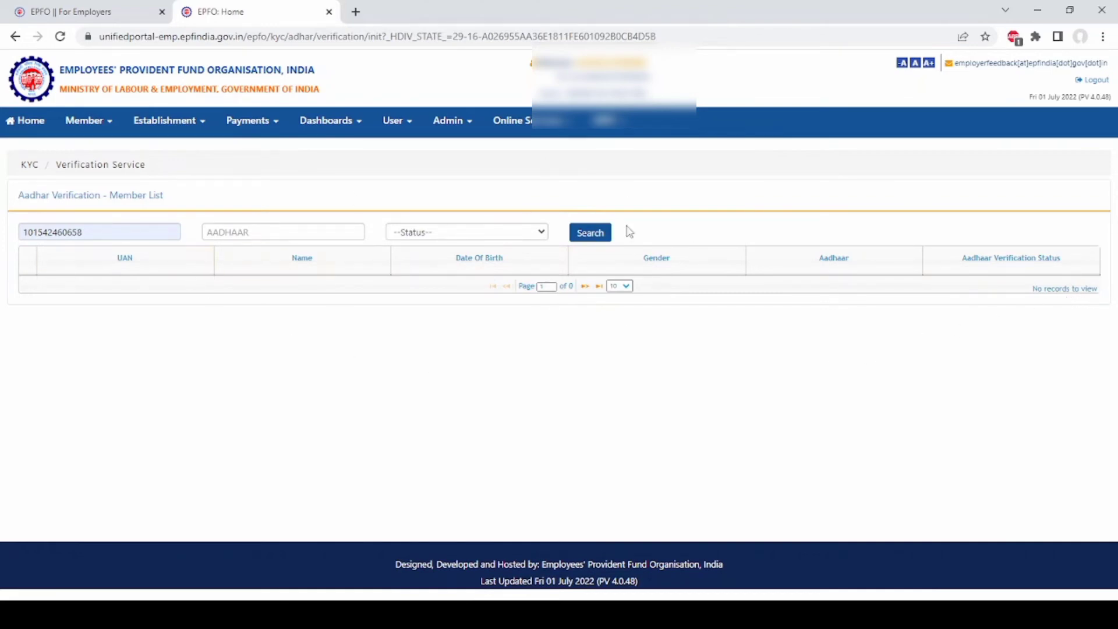
- Open KYC Pending for DS, preview the first pending KYC activity as a PDF, then close it
left_click(110, 125)
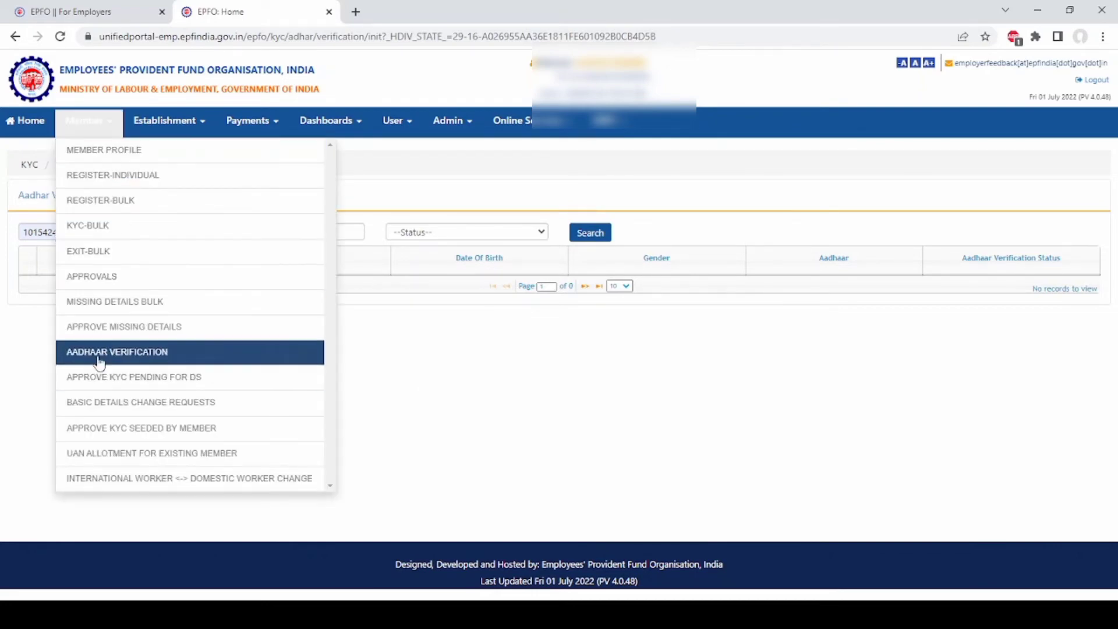
left_click(201, 385)
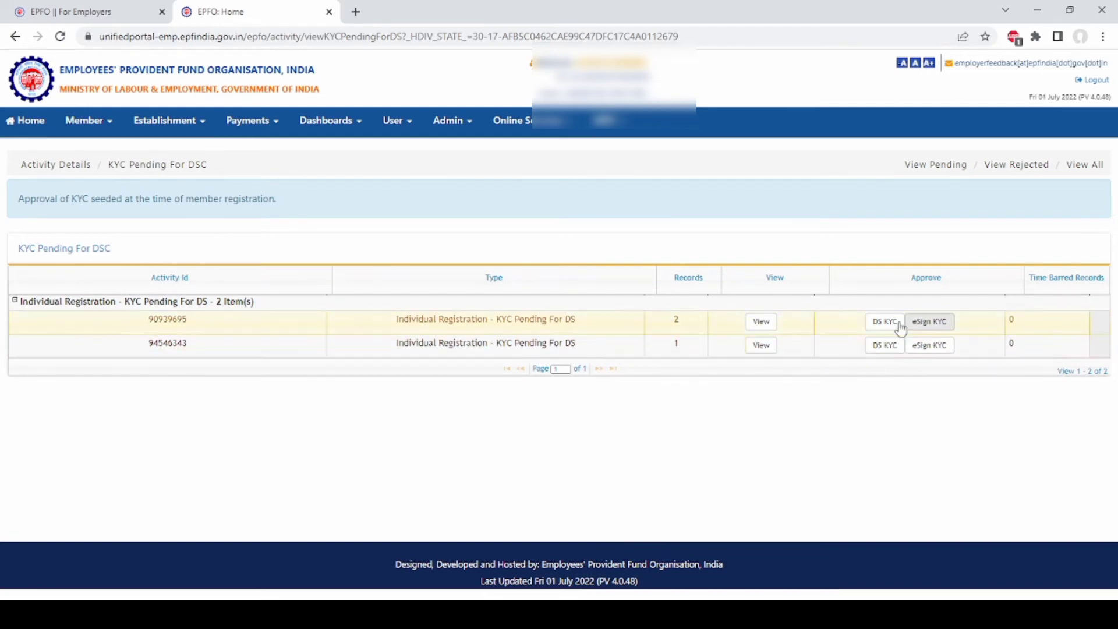
left_click(761, 322)
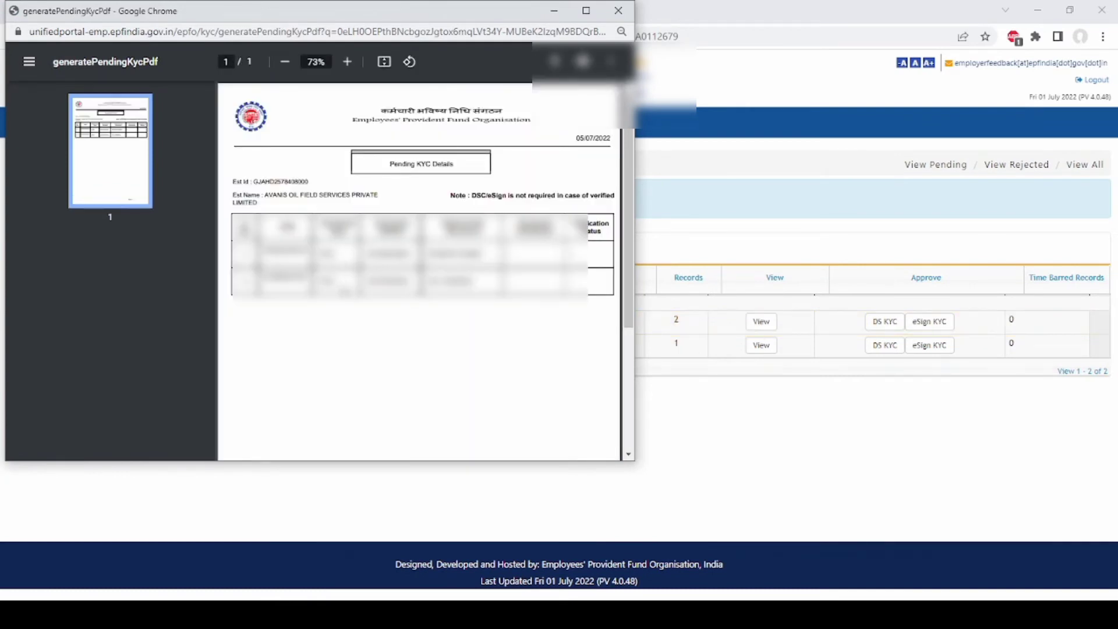
scroll(437, 274, "down", 4)
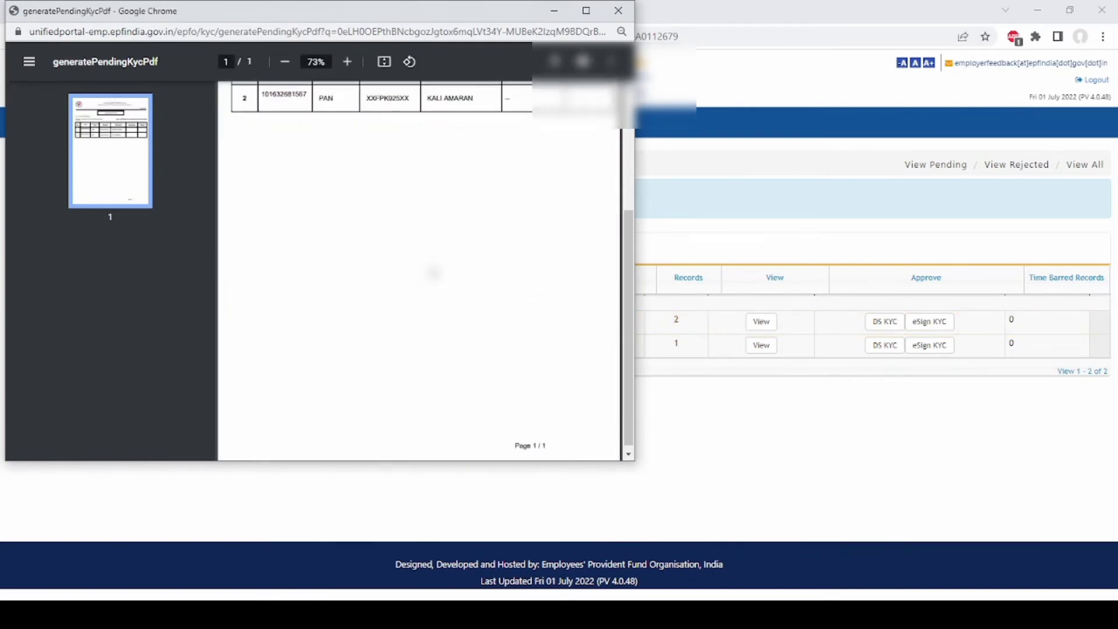
scroll(433, 272, "up", 5)
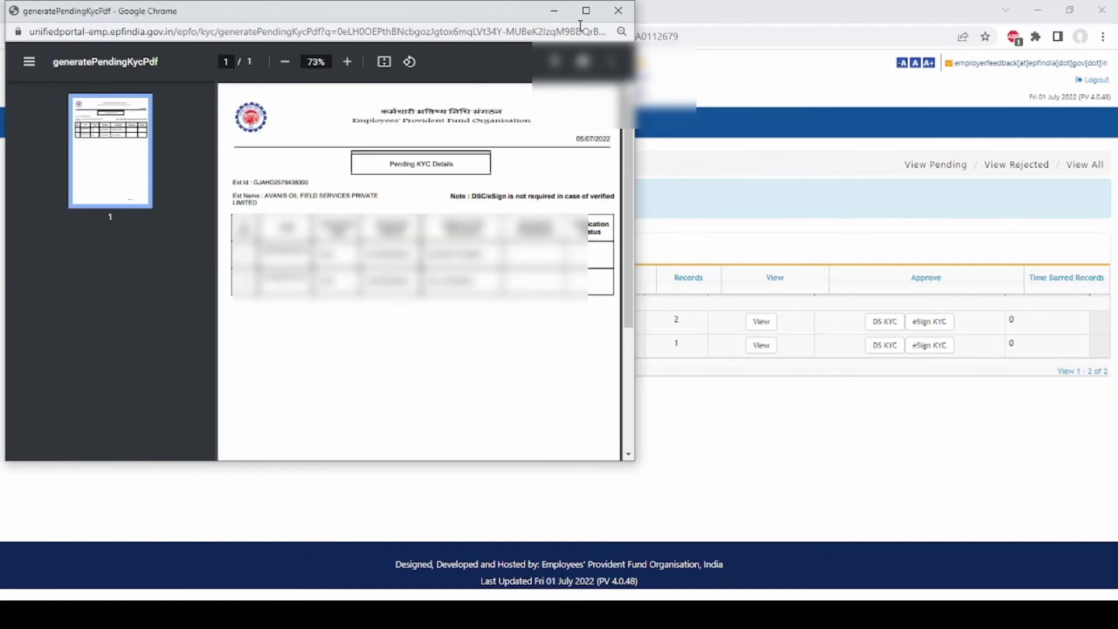
left_click(627, 12)
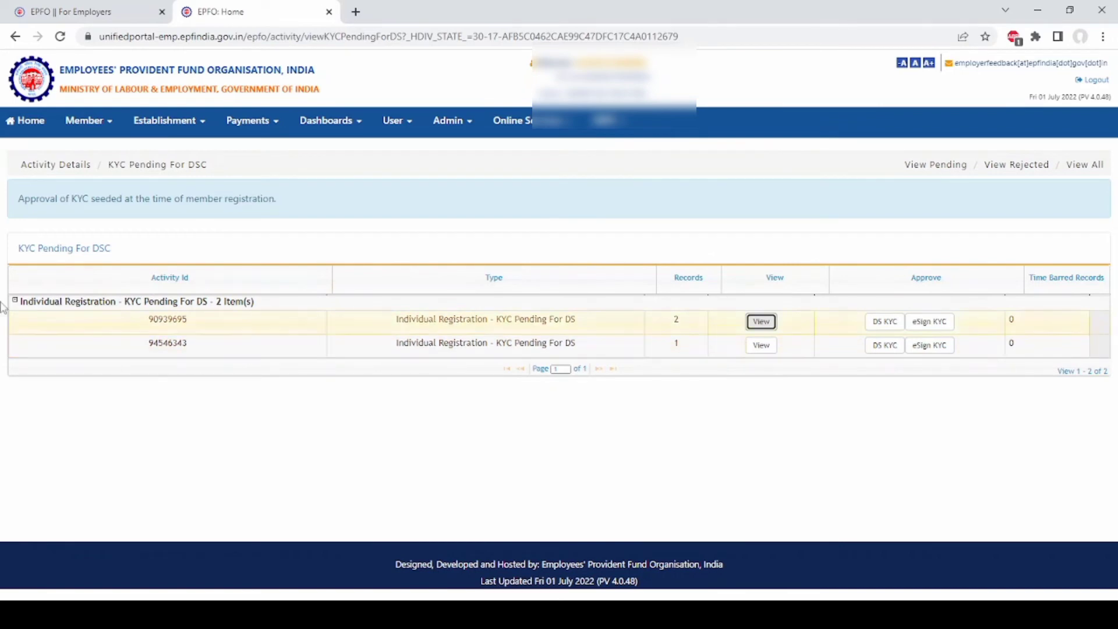
left_click(110, 124)
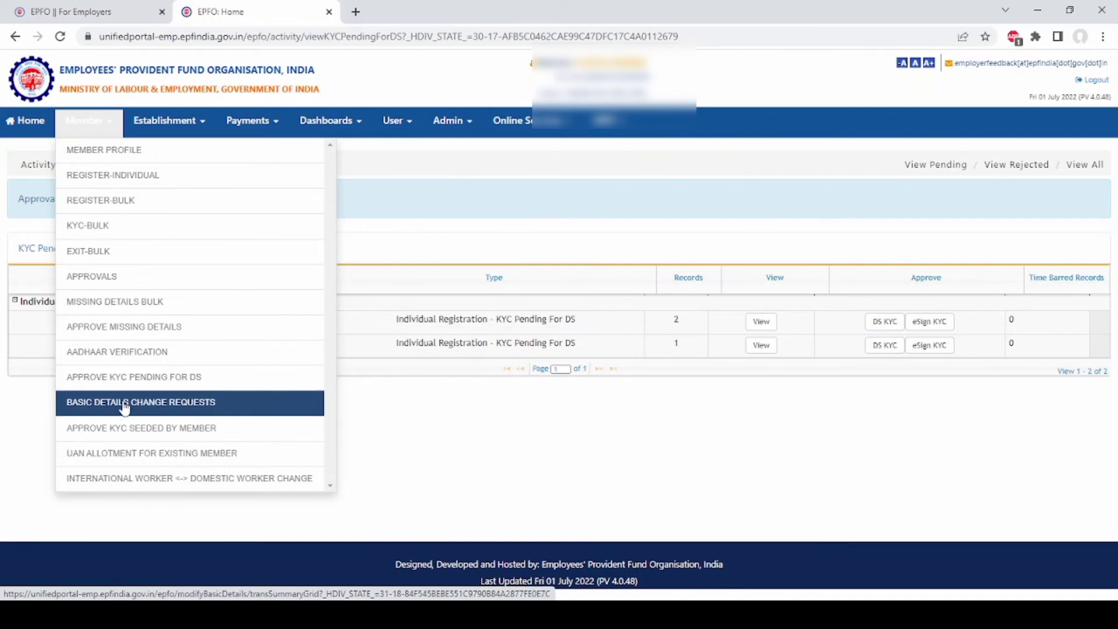
- Open Member > Basic Details Change Requests, where pending requests show no records found
left_click(167, 412)
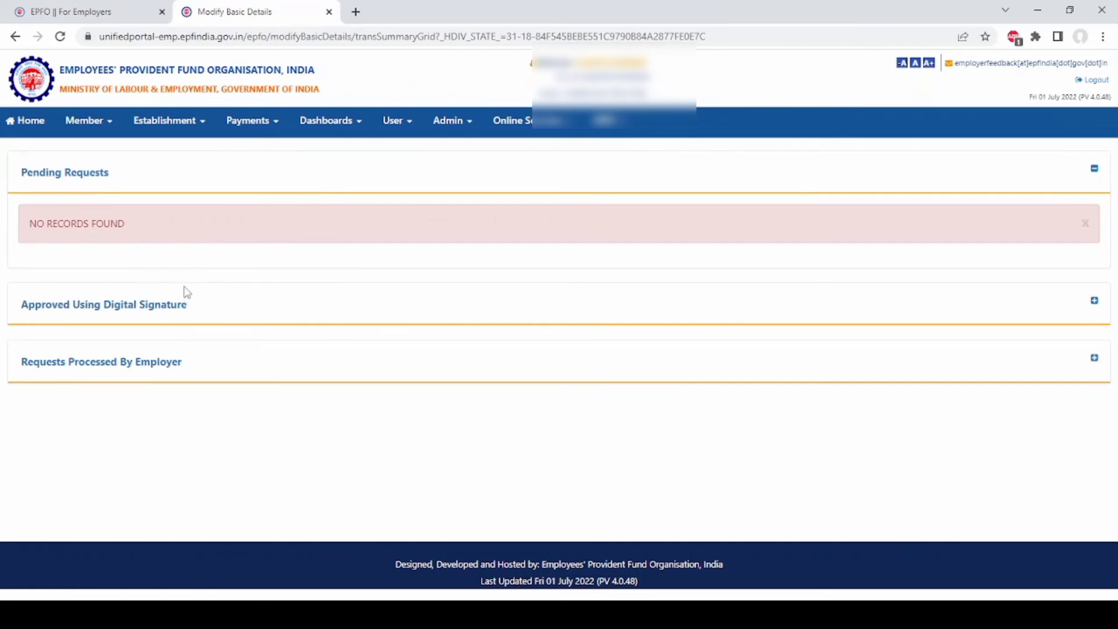
left_click(114, 126)
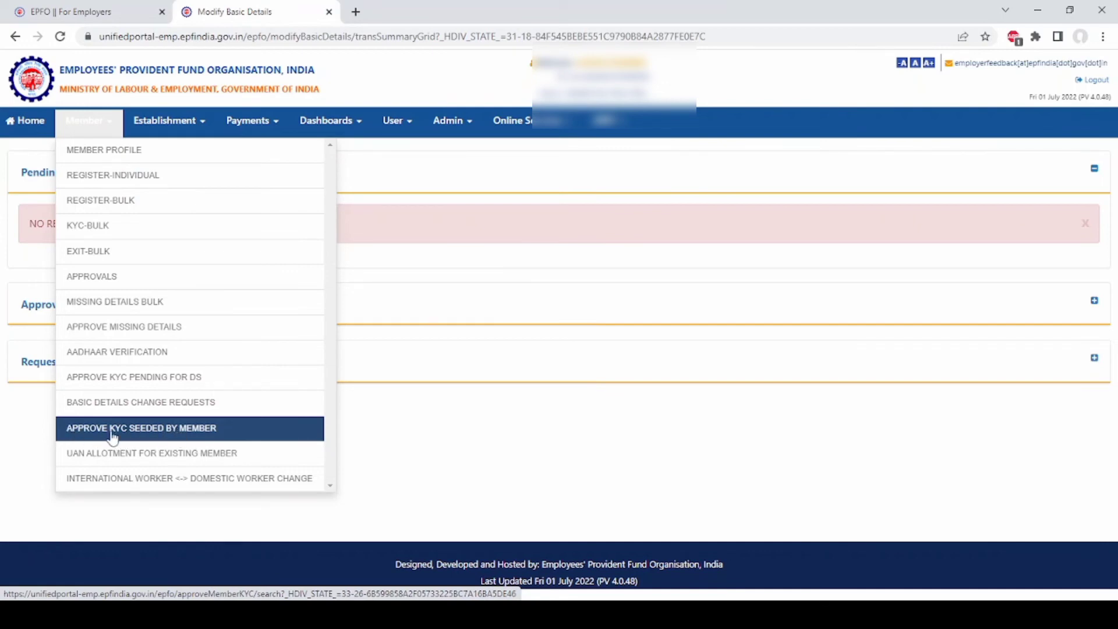
- Open Member > Approve KYC Seeded by Member and confirm the pending approval list is empty
left_click(152, 437)
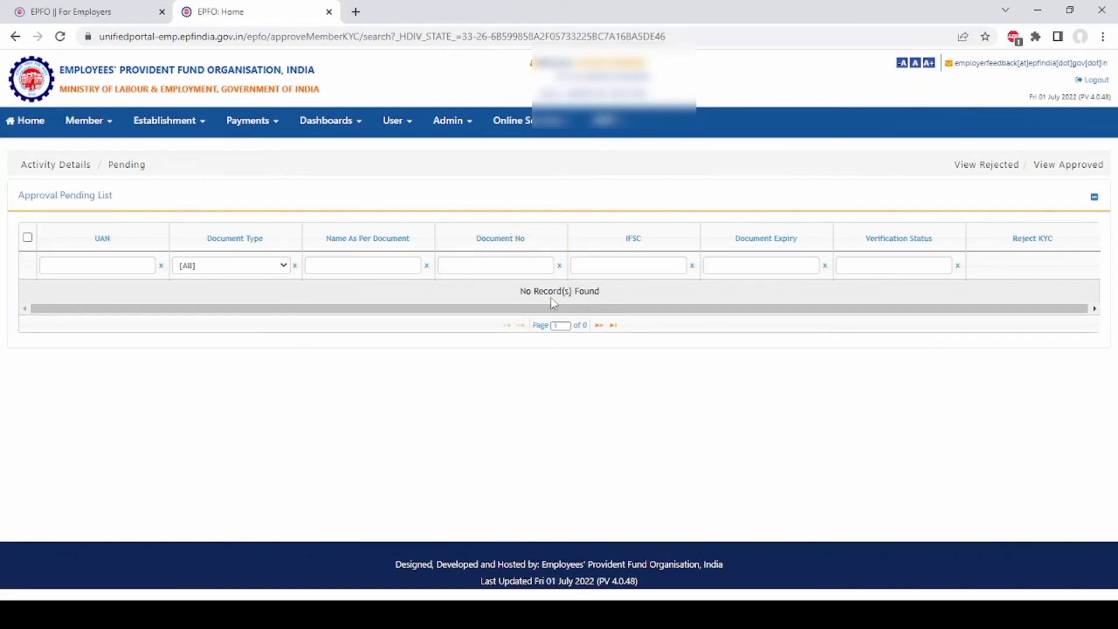
left_click(110, 122)
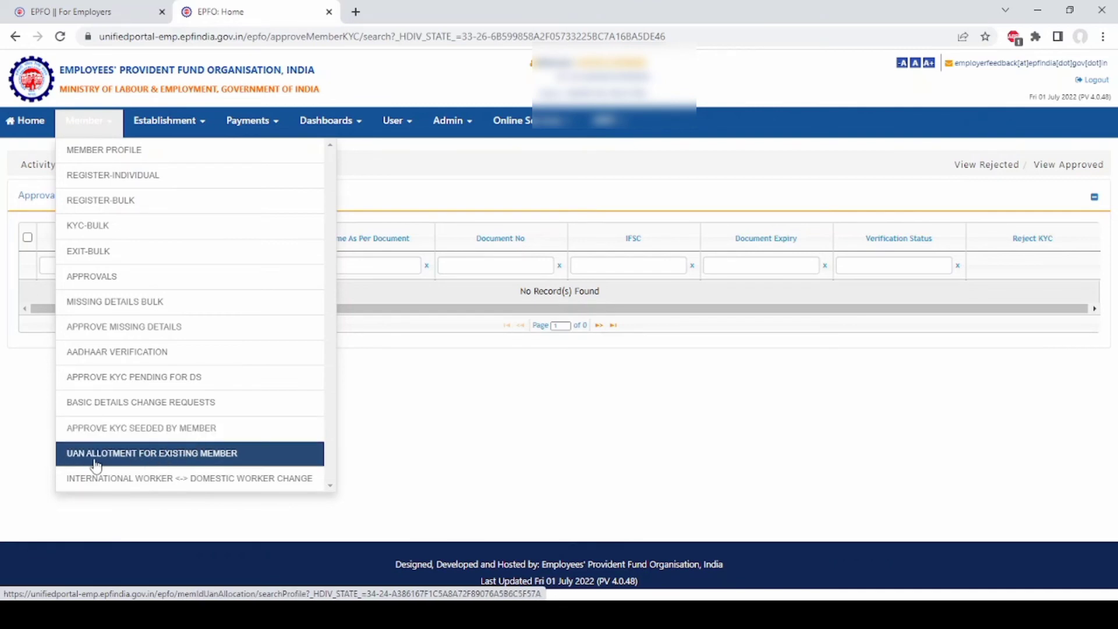
- Search a saved member ID on UAN Allotment for Existing Member, which returns an invalid member ID error
left_click(183, 460)
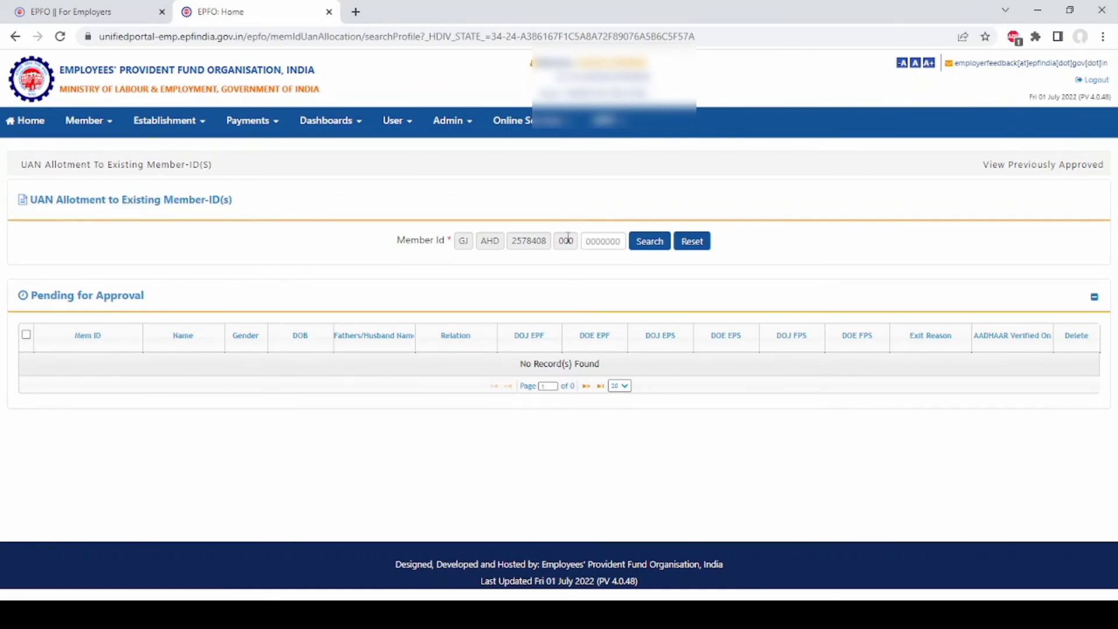
left_click(589, 239)
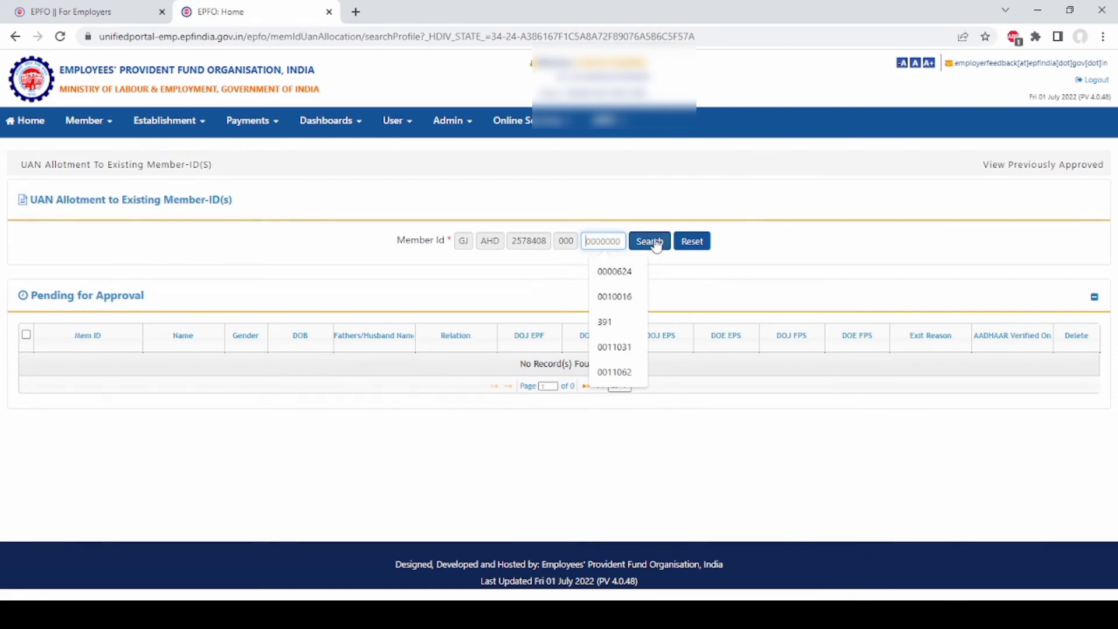
left_click(628, 274)
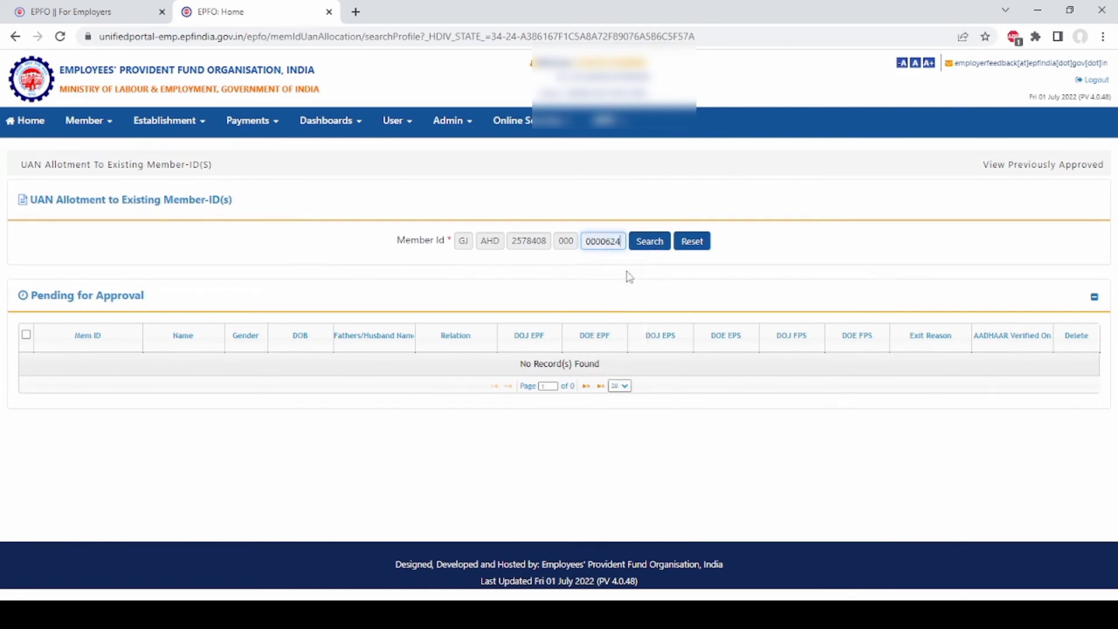
left_click(662, 247)
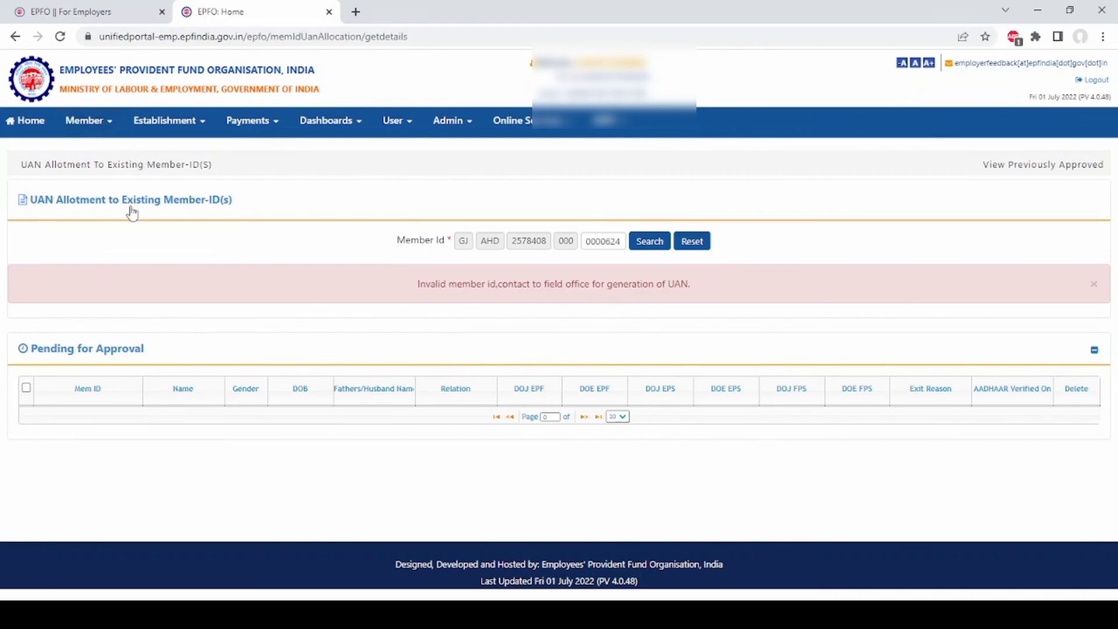
left_click(111, 122)
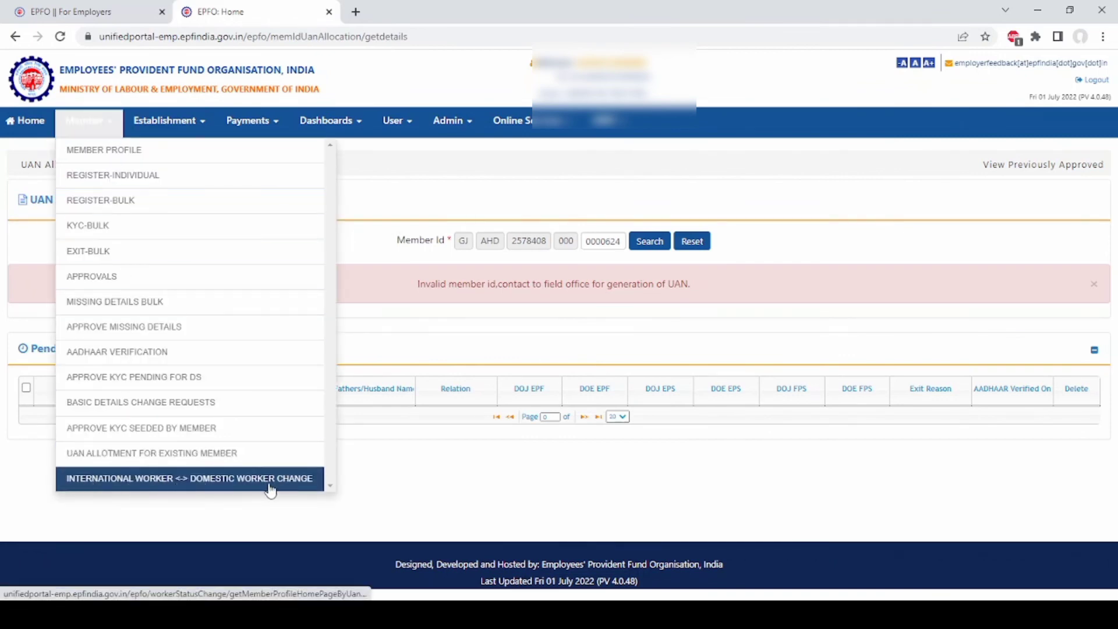
- Open International <-> Domestic Worker Change and look up a saved UAN, showing International Worker: No
left_click(246, 491)
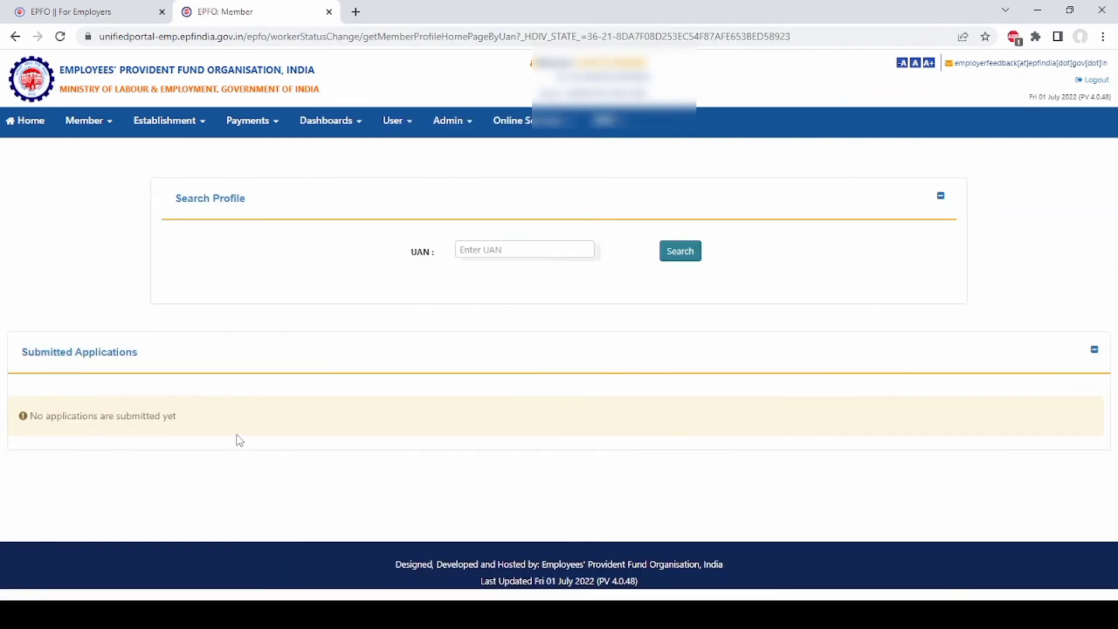
left_click(531, 248)
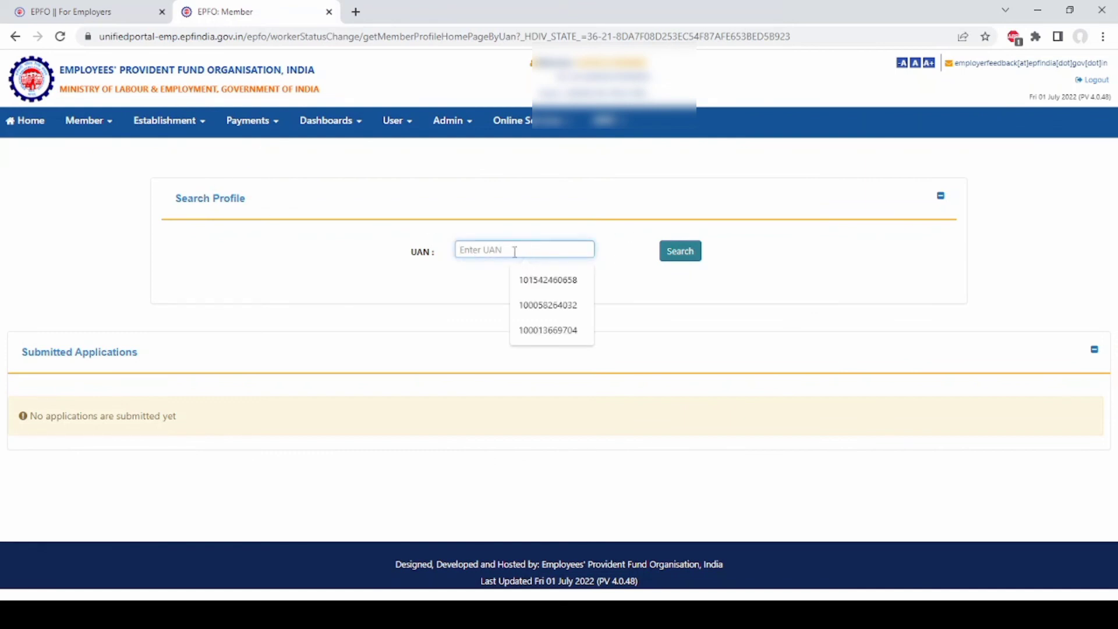
left_click(553, 280)
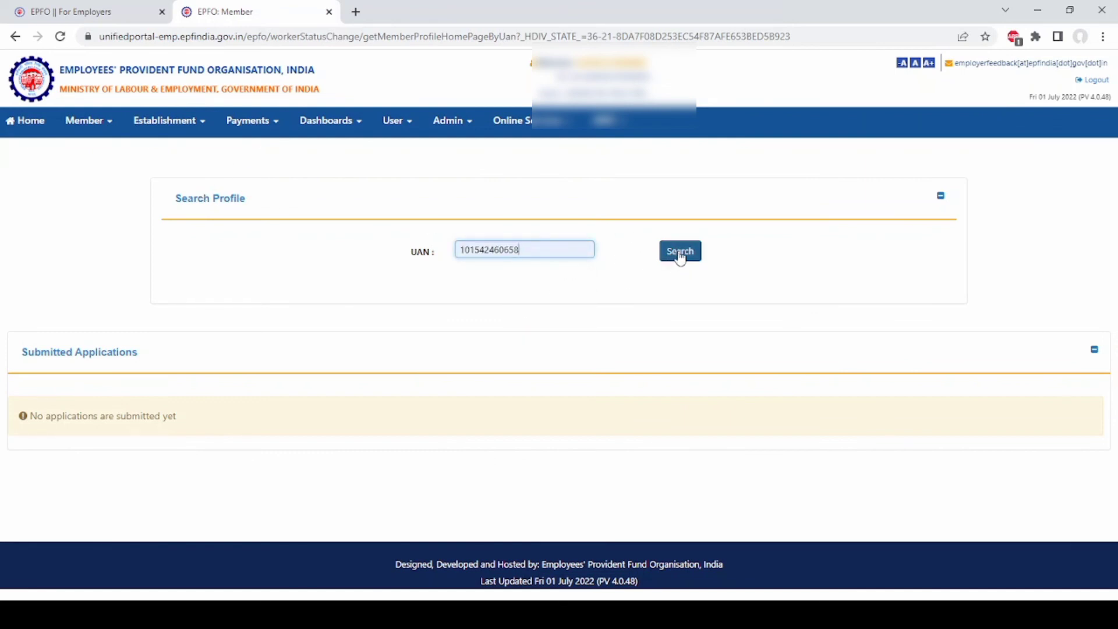
left_click(679, 250)
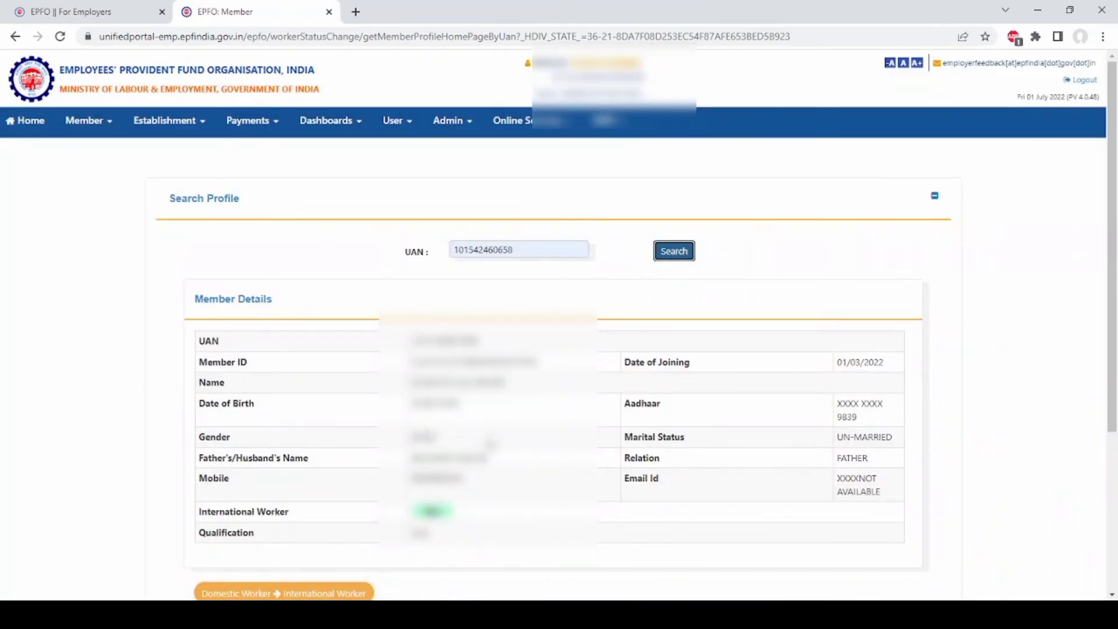
scroll(577, 350, "down", 3)
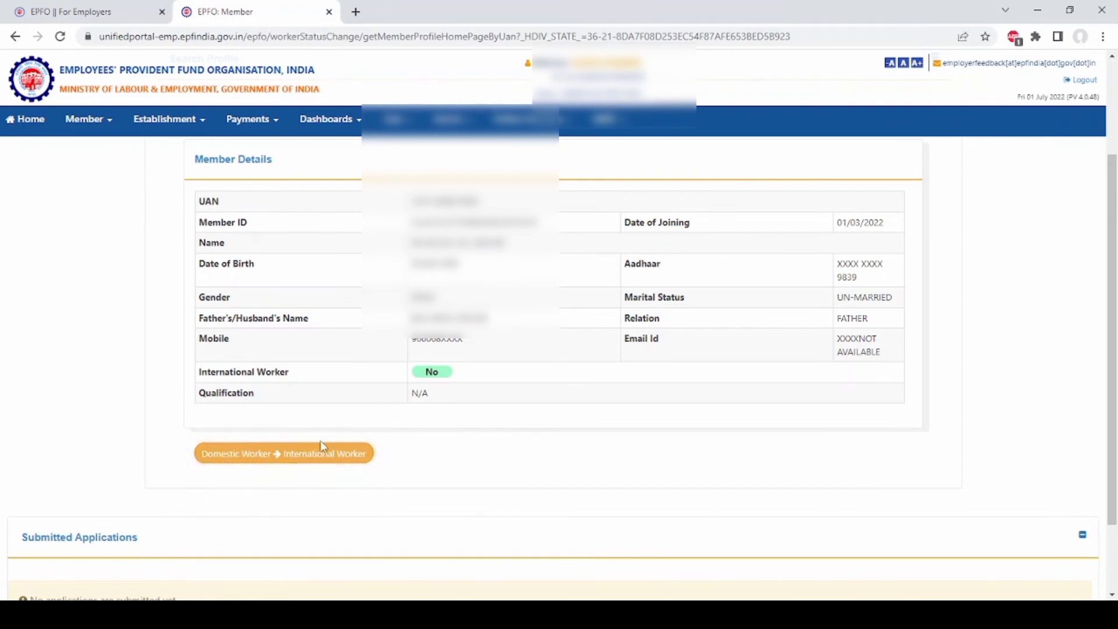
scroll(308, 468, "down", 2)
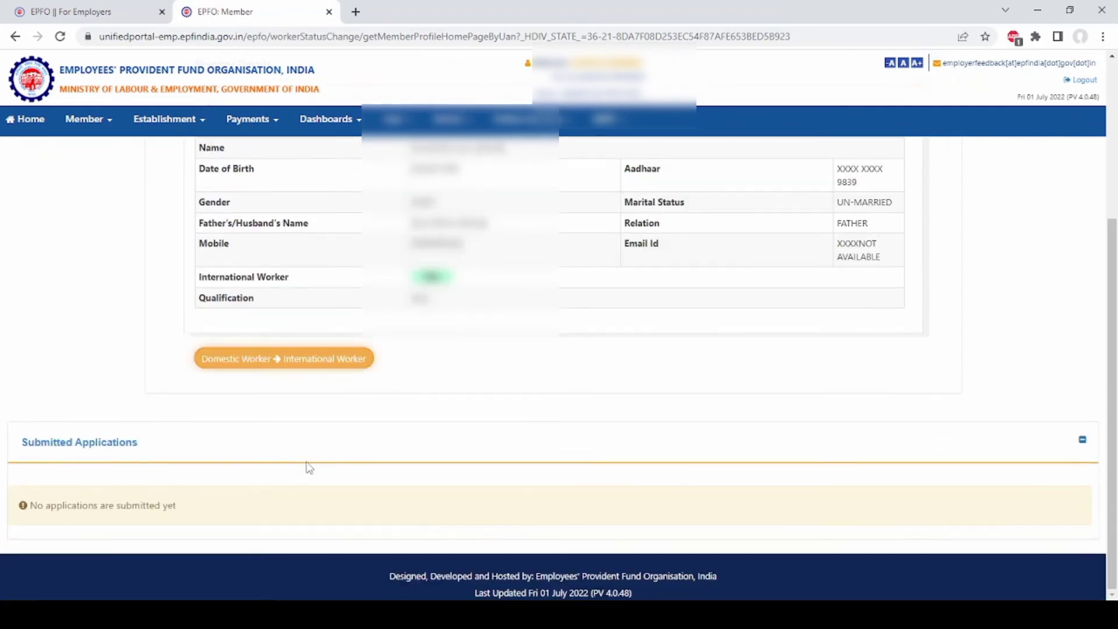
scroll(308, 467, "up", 1)
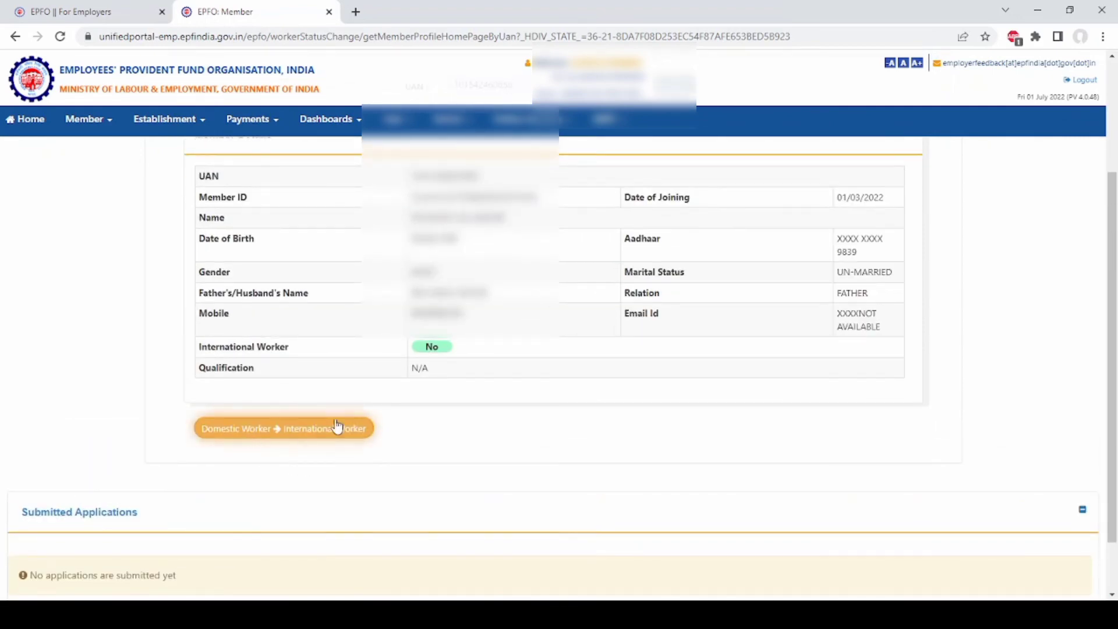
scroll(329, 406, "up", 3)
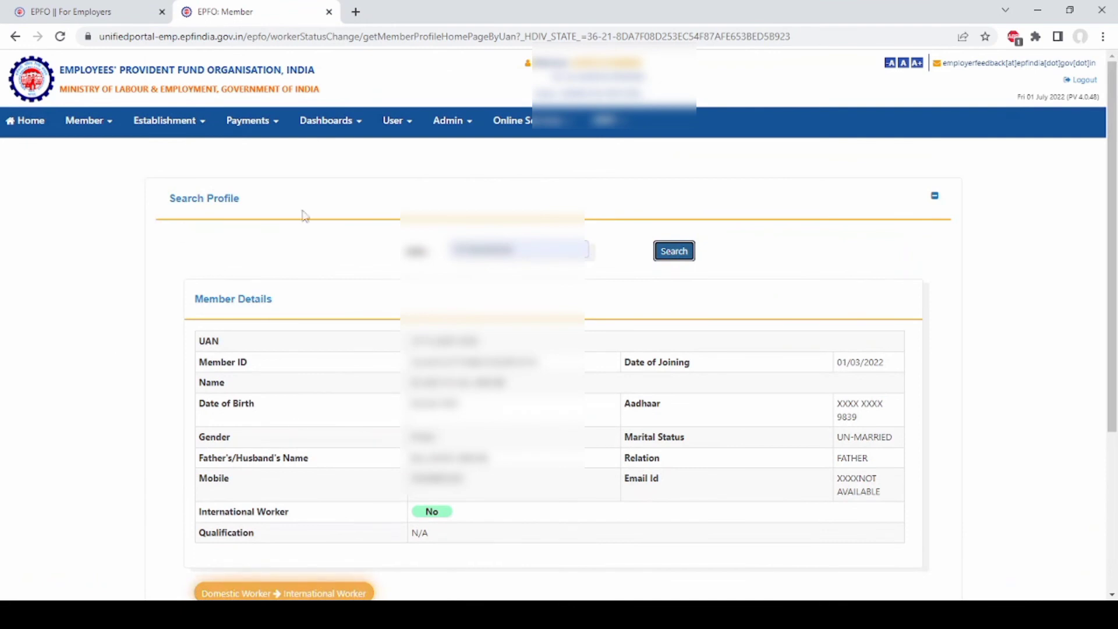
left_click(108, 125)
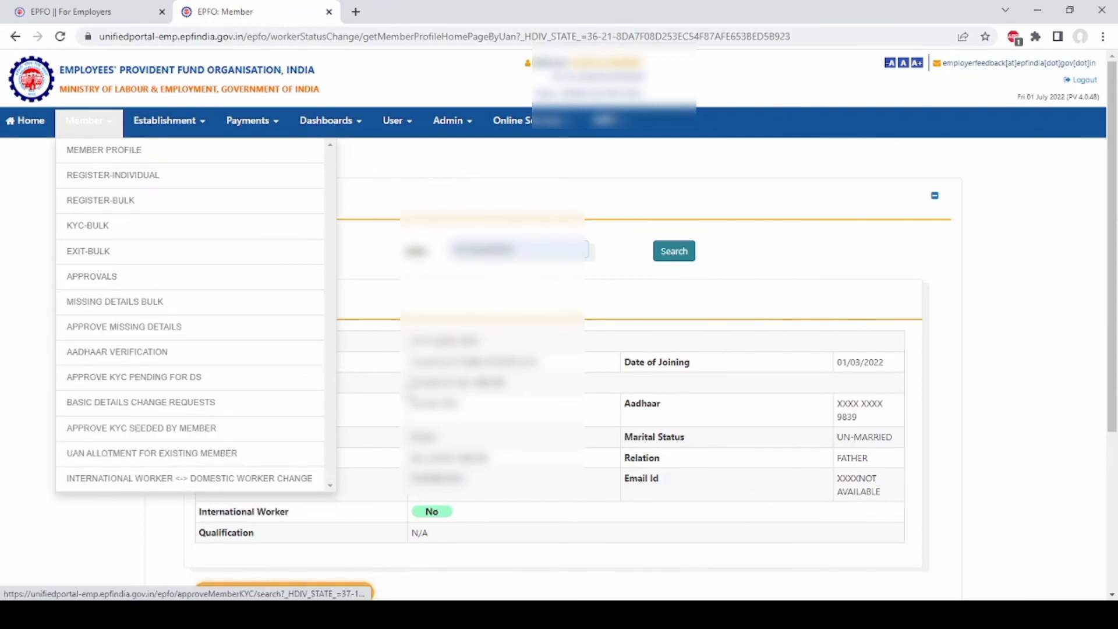
- Close the Member menu and browse the Establishment, Payments and Dashboards menu options
left_click(1057, 261)
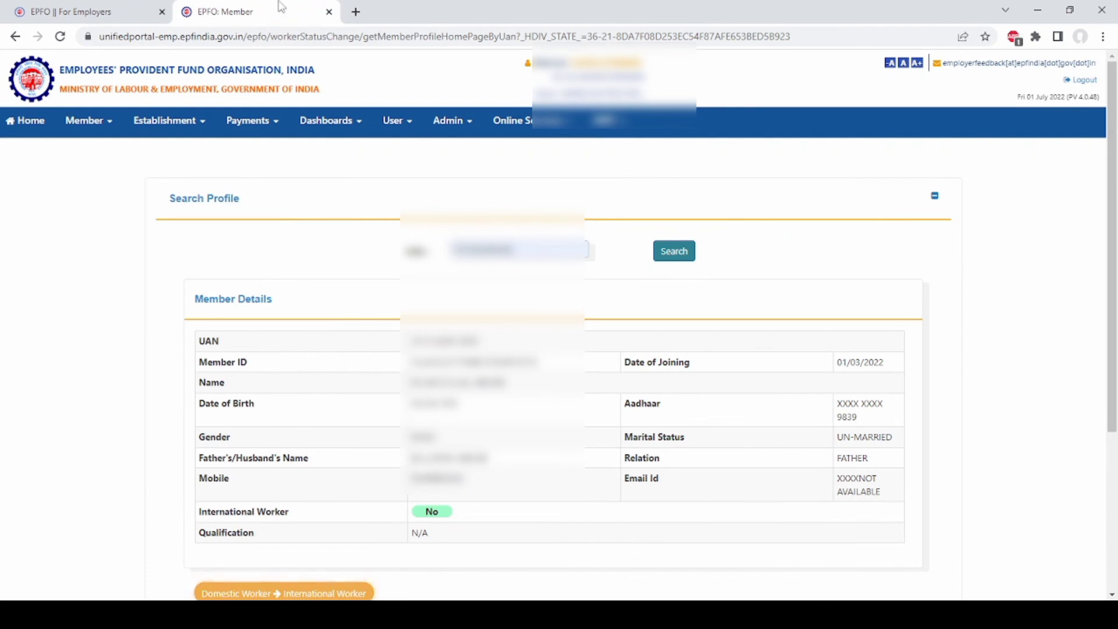
left_click(204, 125)
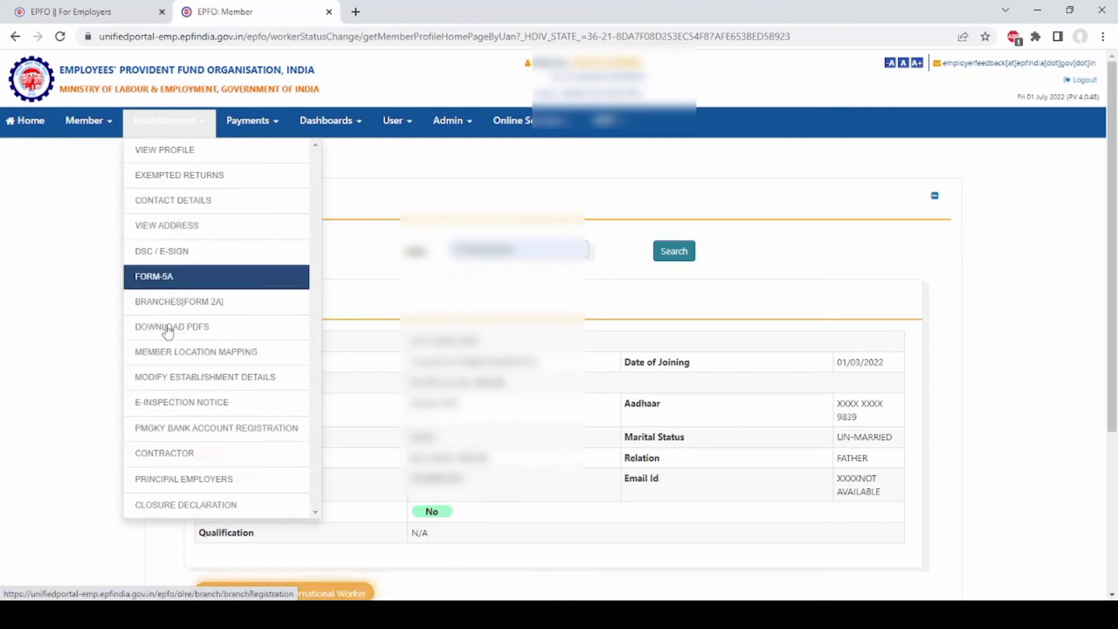
left_click(283, 126)
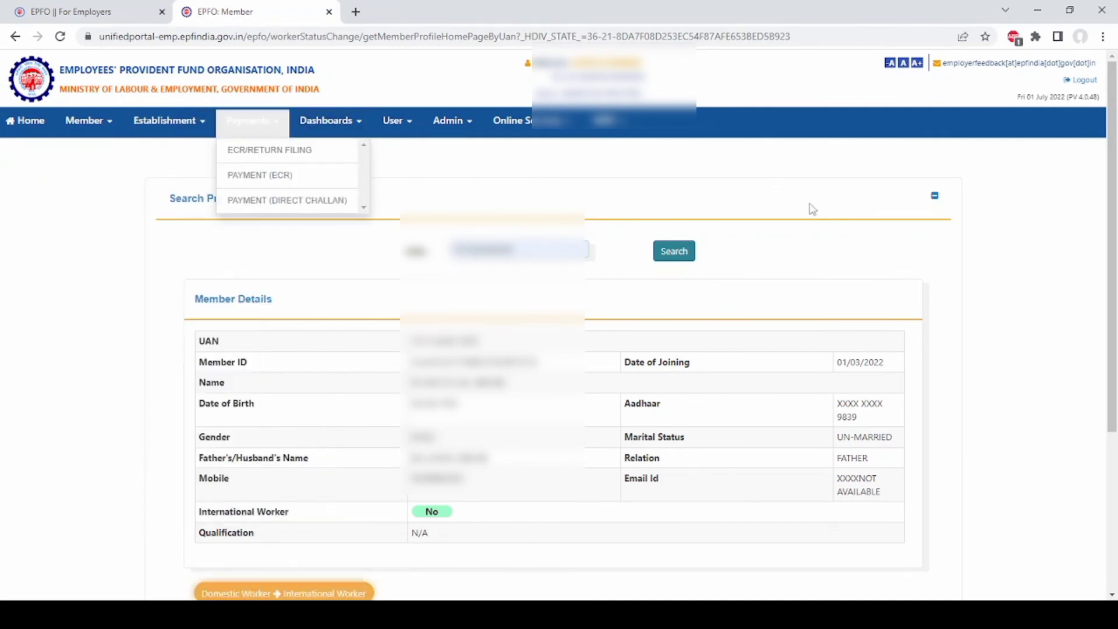
left_click(722, 205)
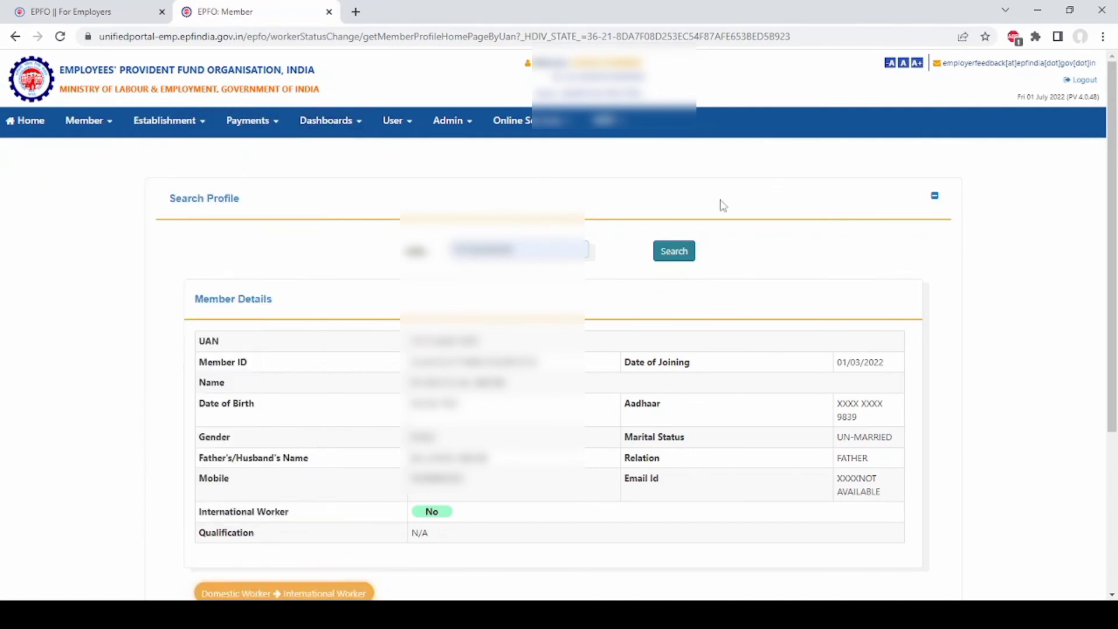
left_click(355, 124)
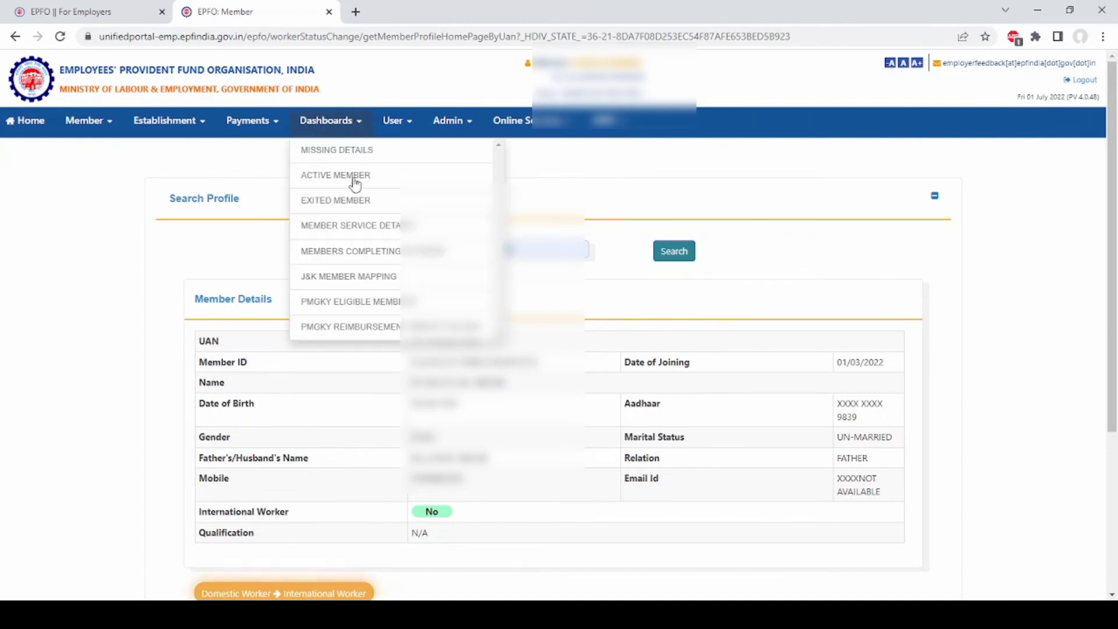
- Browse the User, Admin, Online Services and Member Registration menus, then log out of the portal
left_click(410, 125)
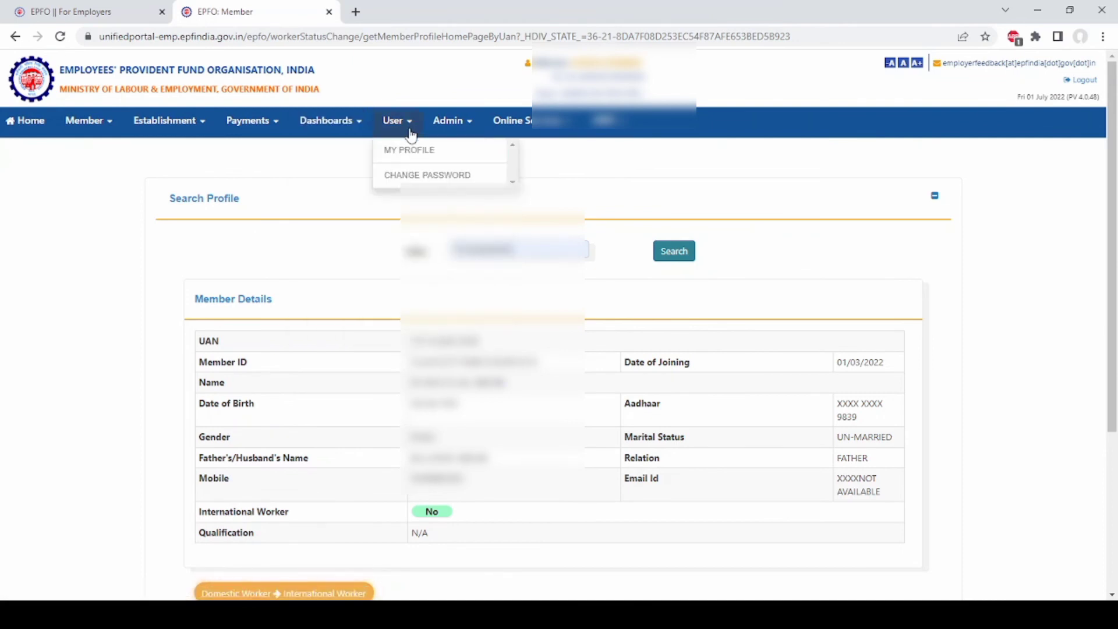
left_click(470, 124)
left_click(559, 133)
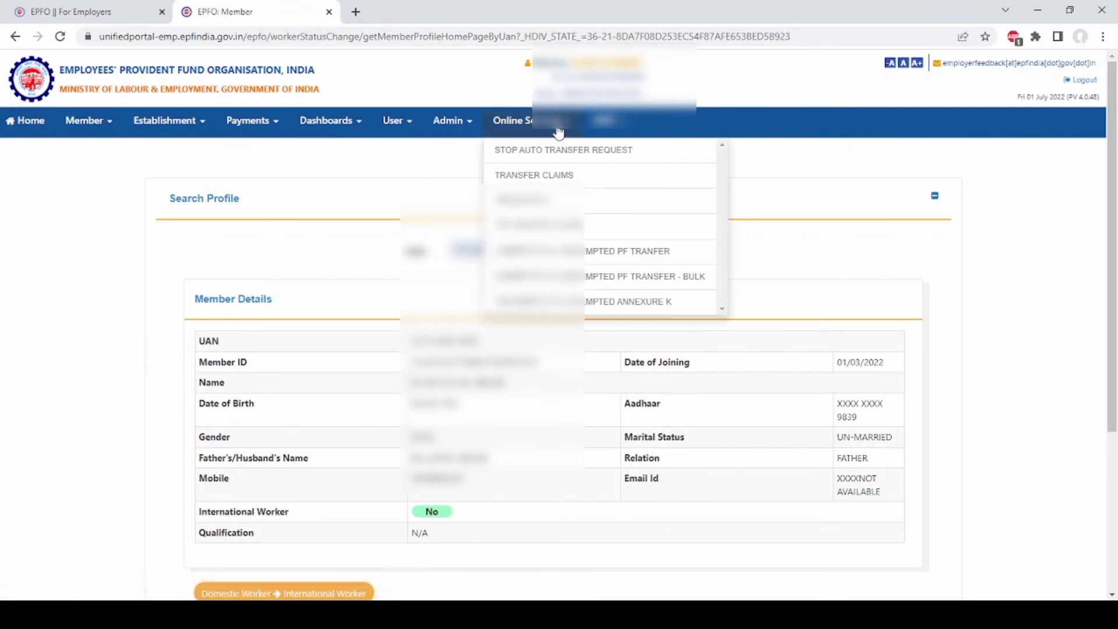
left_click(619, 126)
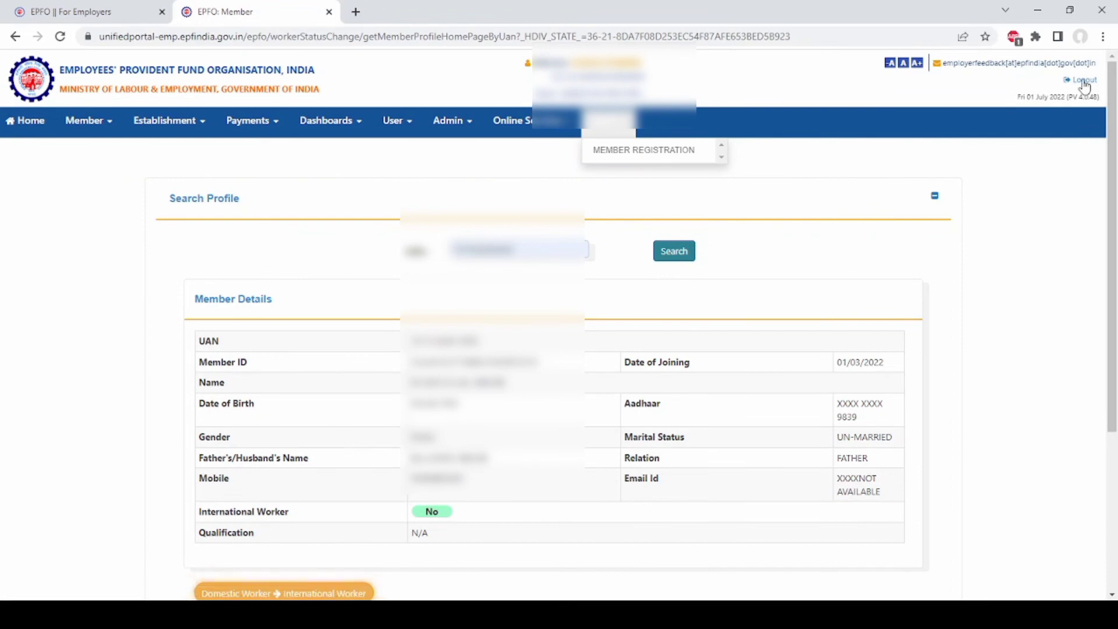
left_click(1083, 81)
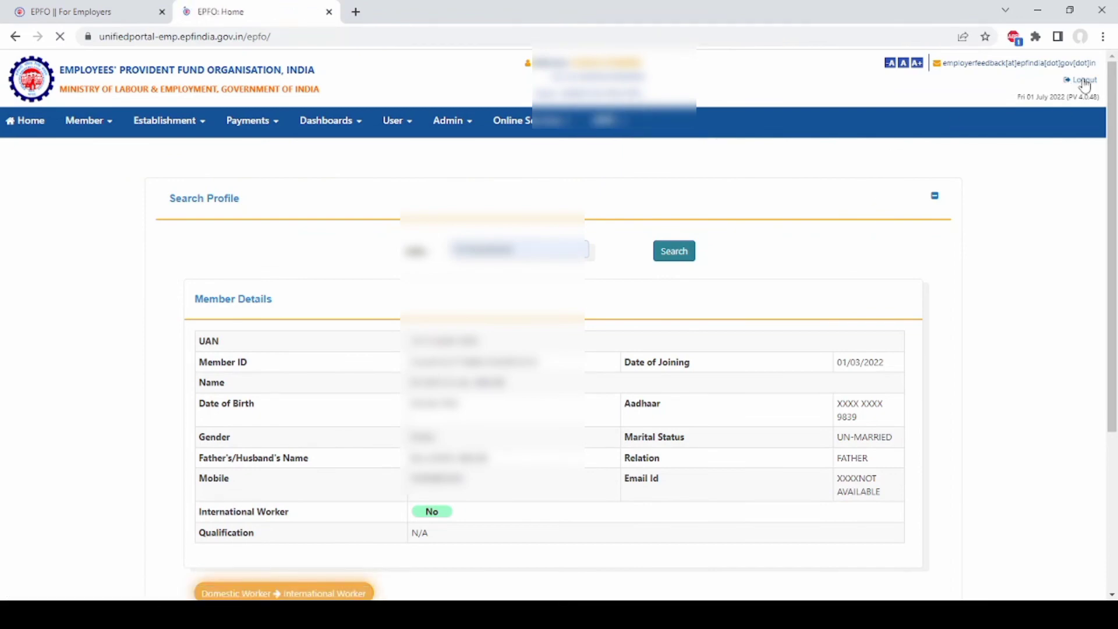